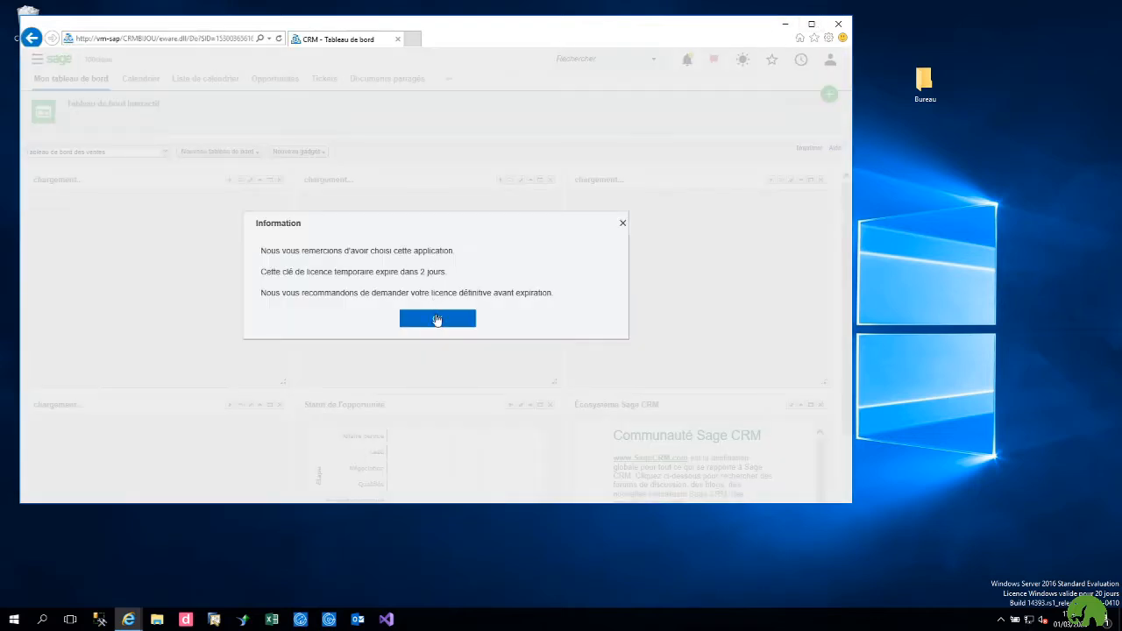
Step: Dismiss the temporary-licence information notice to reach the sales dashboard
{"action": "left_click", "coordinate": [438, 319]}
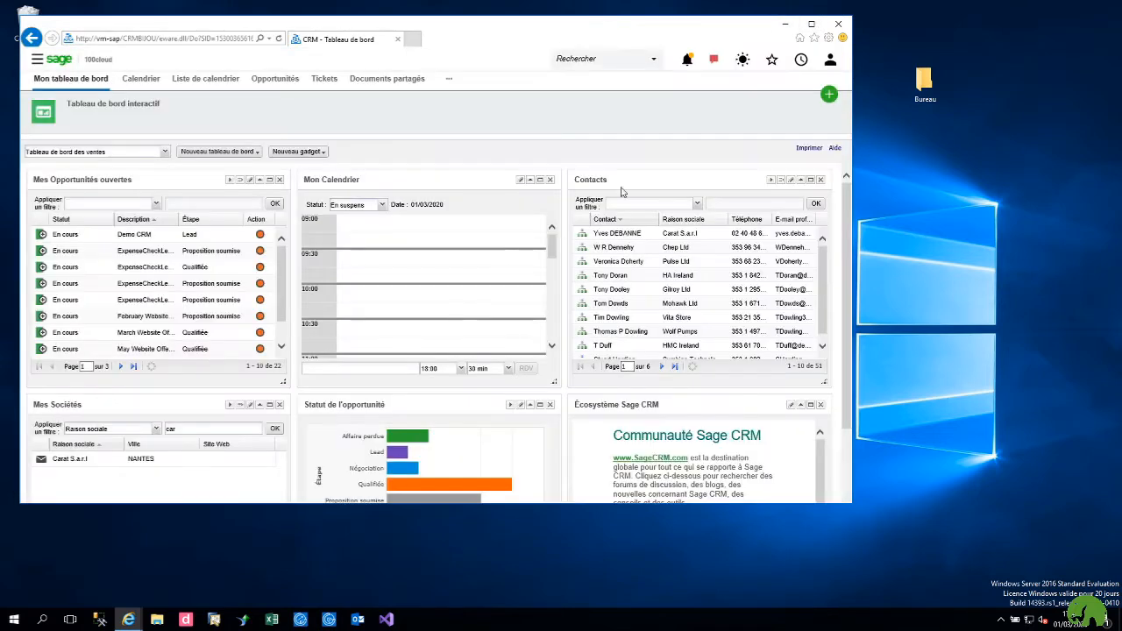
Step: Maximize the browser and clear the 'car' filter so Mes Sociétés lists all 37 companies
{"action": "left_click", "coordinate": [813, 28]}
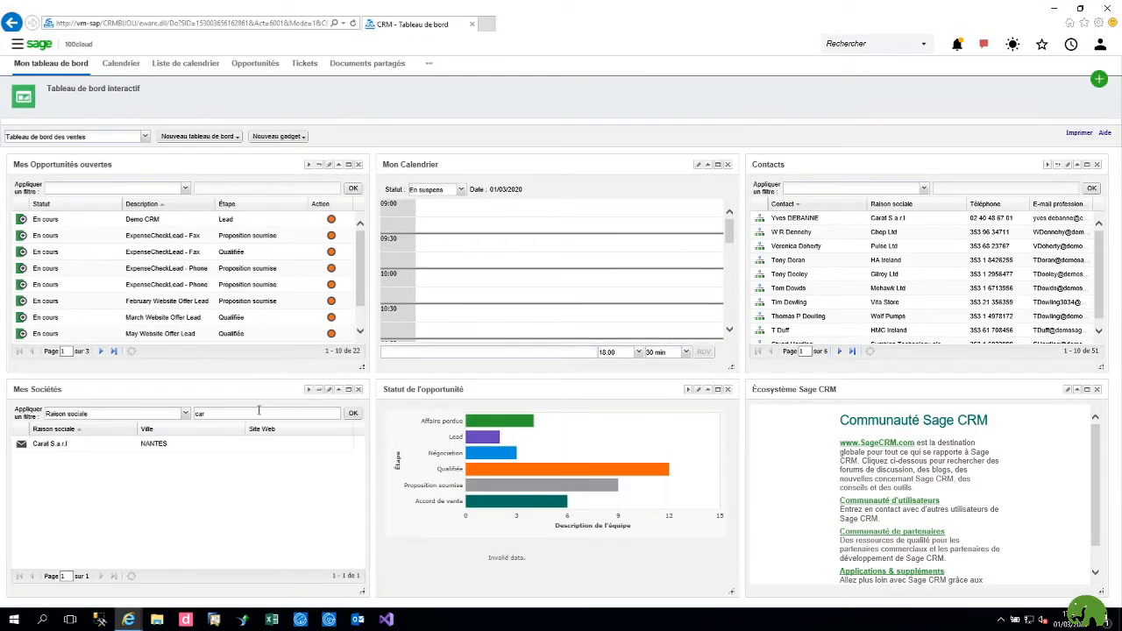
{"action": "double_click", "coordinate": [309, 411]}
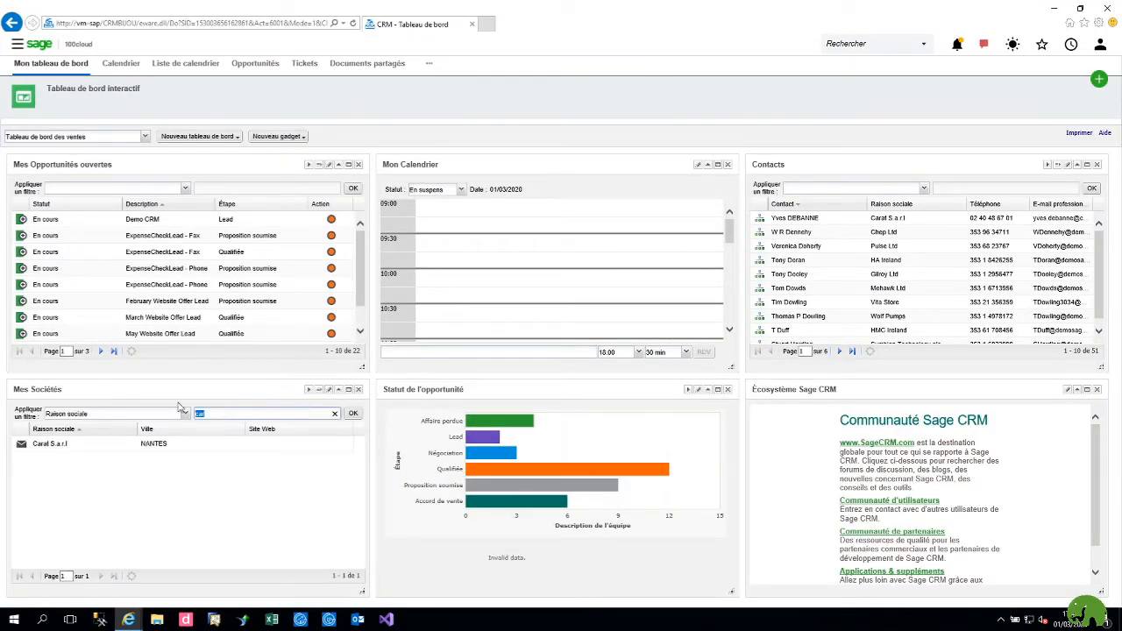
{"action": "key", "text": "BackSpace"}
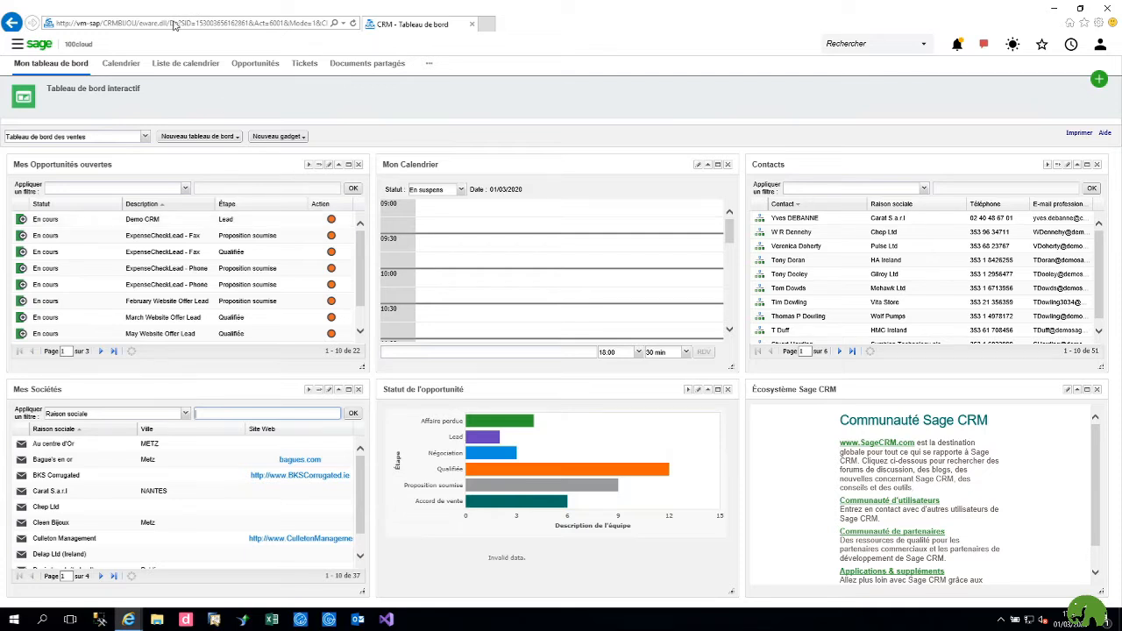
Step: Show another user's calendar in week view for 24 February–1 March 2020
{"action": "left_click", "coordinate": [121, 65]}
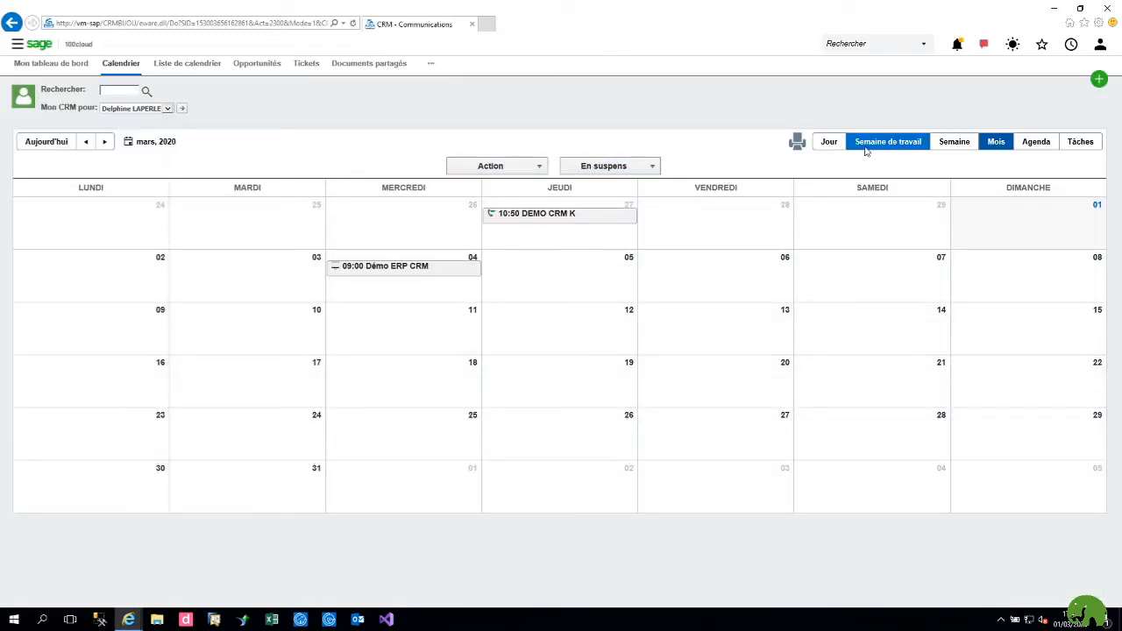
{"action": "left_click", "coordinate": [954, 143]}
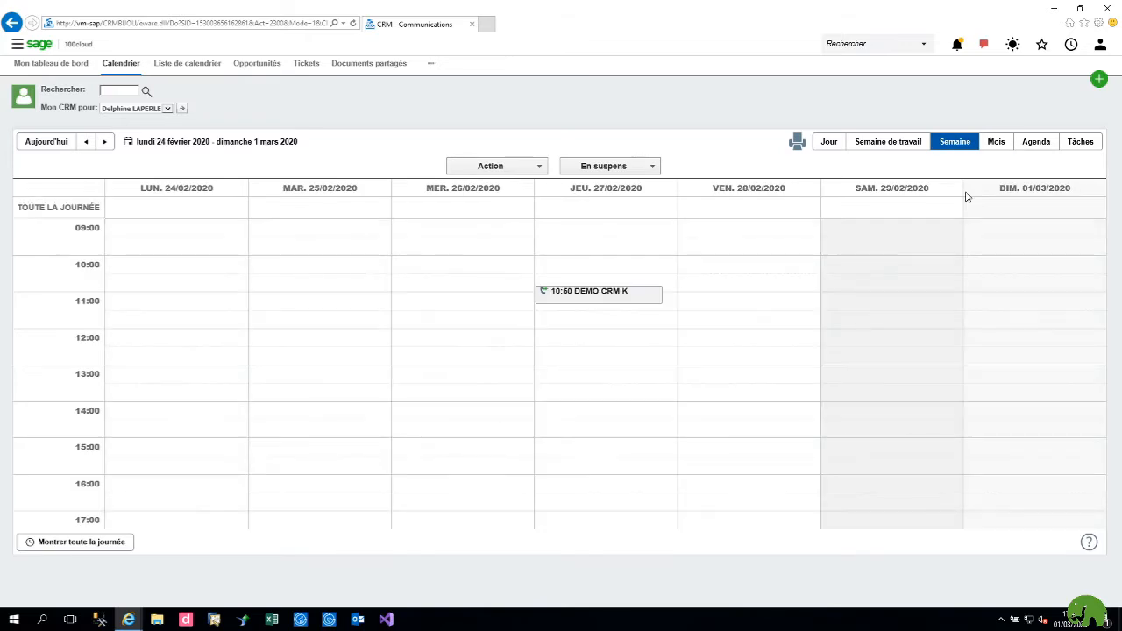
{"action": "left_click", "coordinate": [167, 109]}
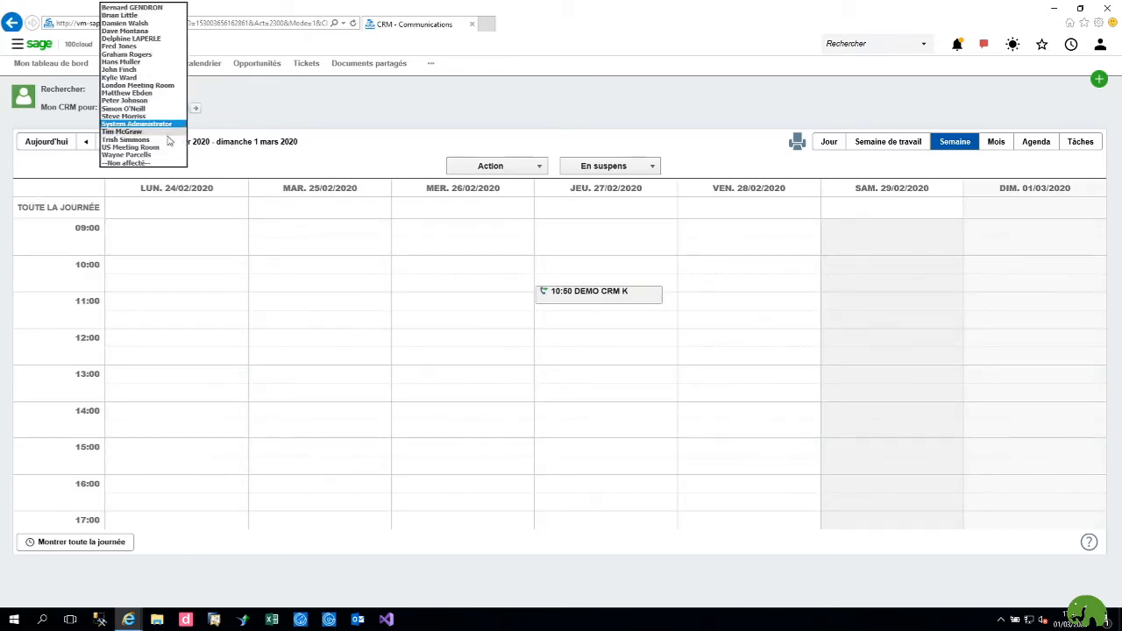
{"action": "left_click", "coordinate": [140, 8]}
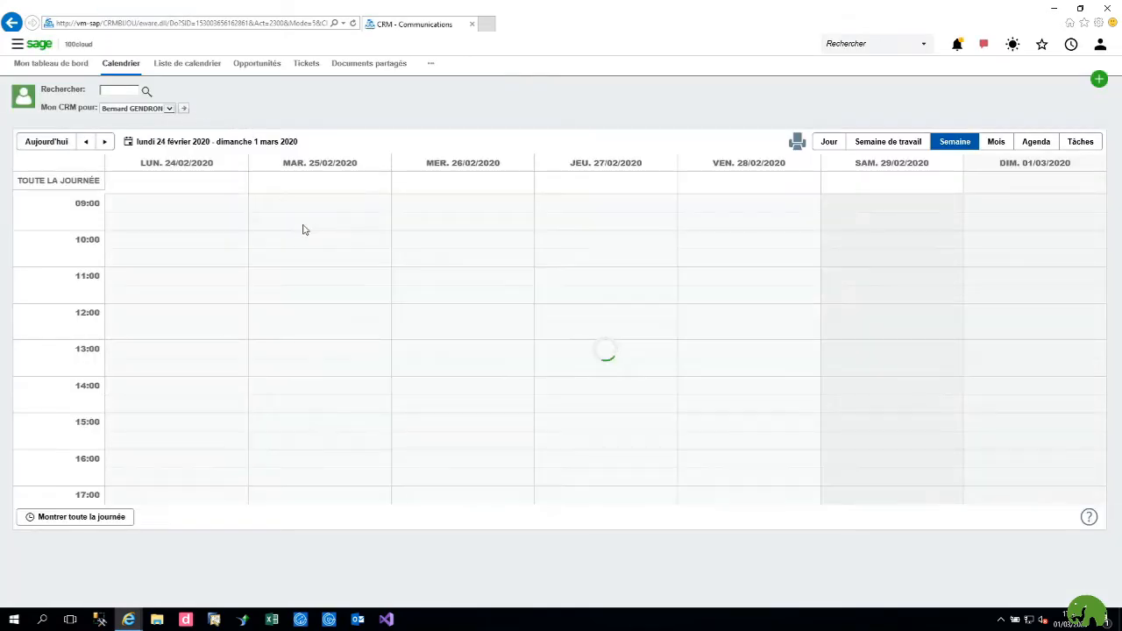
Step: Filter another user's opportunities by Négociation, Proposition soumise, Qualifiée and Lead, then view Tickets
{"action": "left_click", "coordinate": [259, 64]}
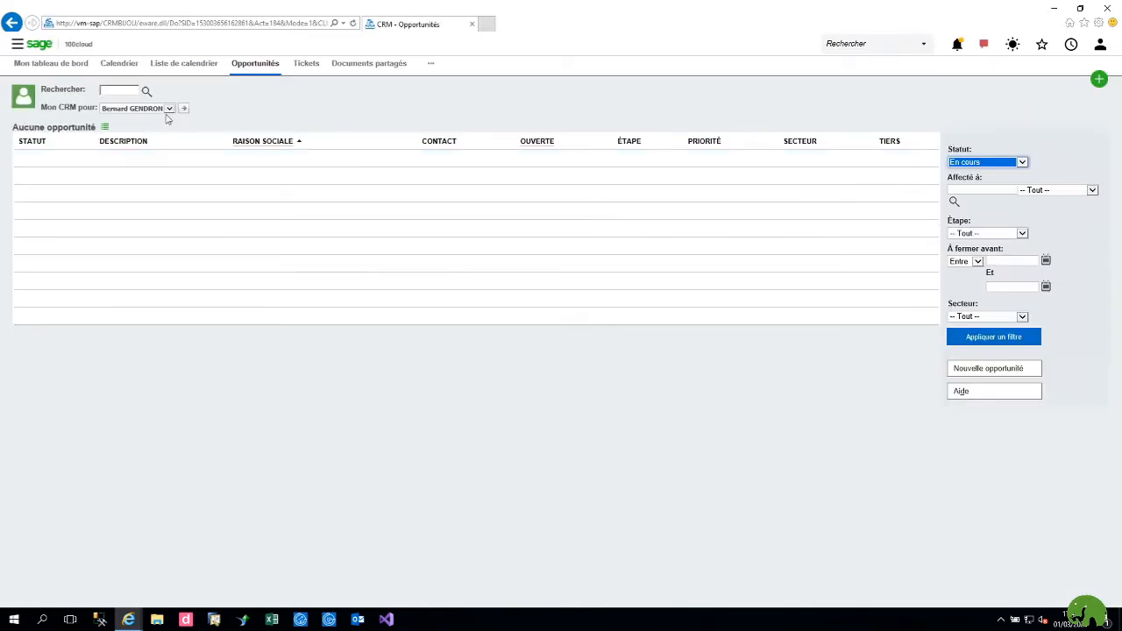
{"action": "left_click", "coordinate": [163, 108]}
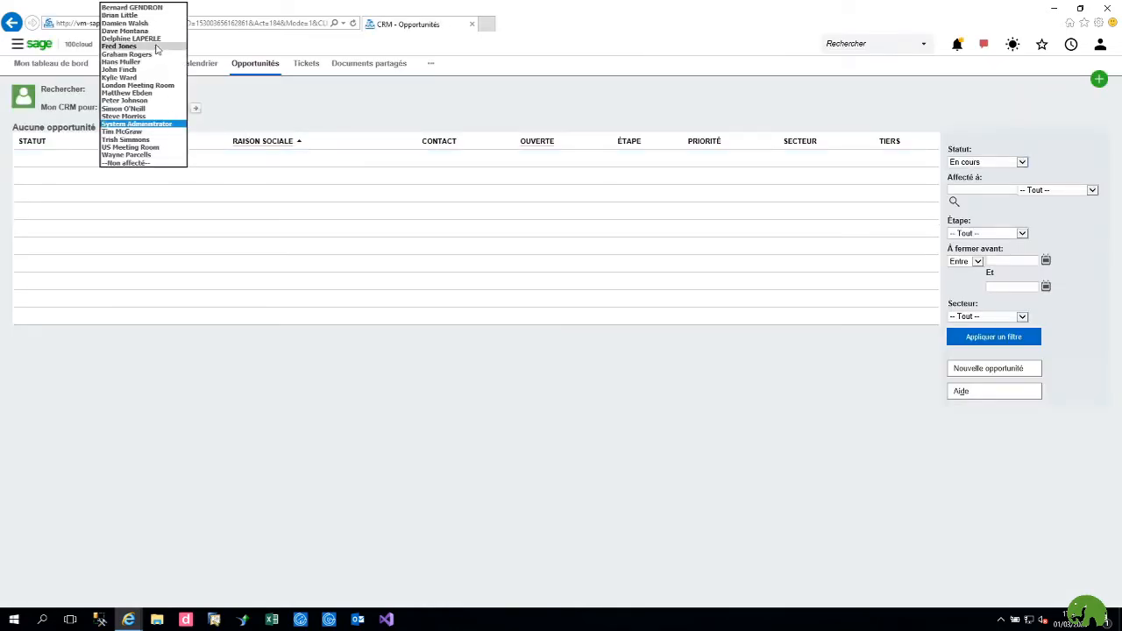
{"action": "left_click", "coordinate": [156, 38]}
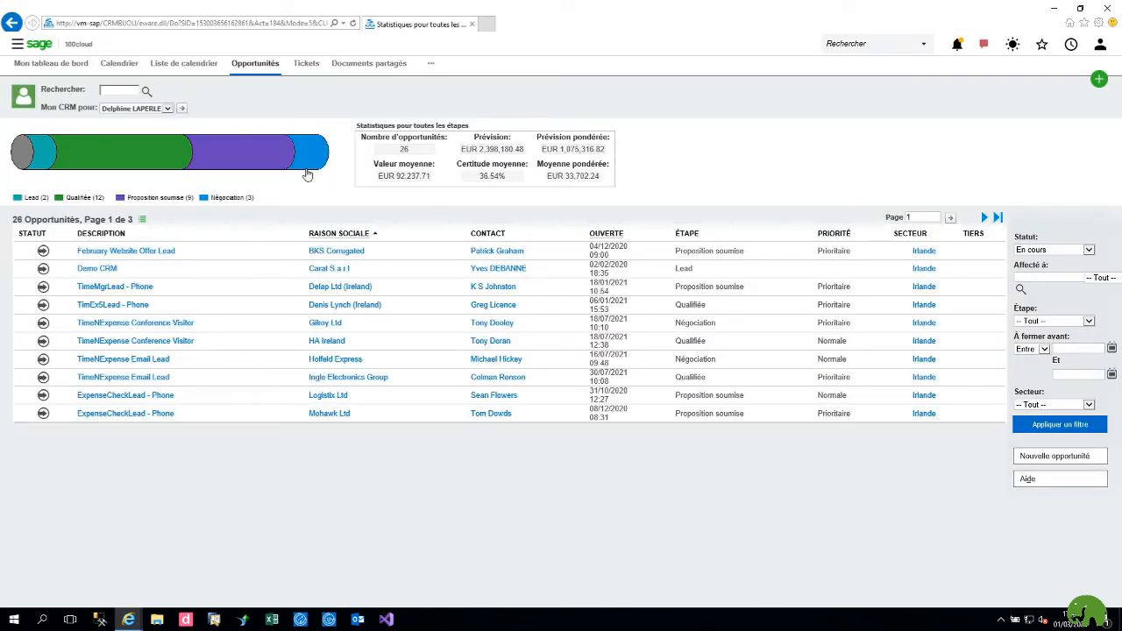
{"action": "left_click", "coordinate": [314, 162]}
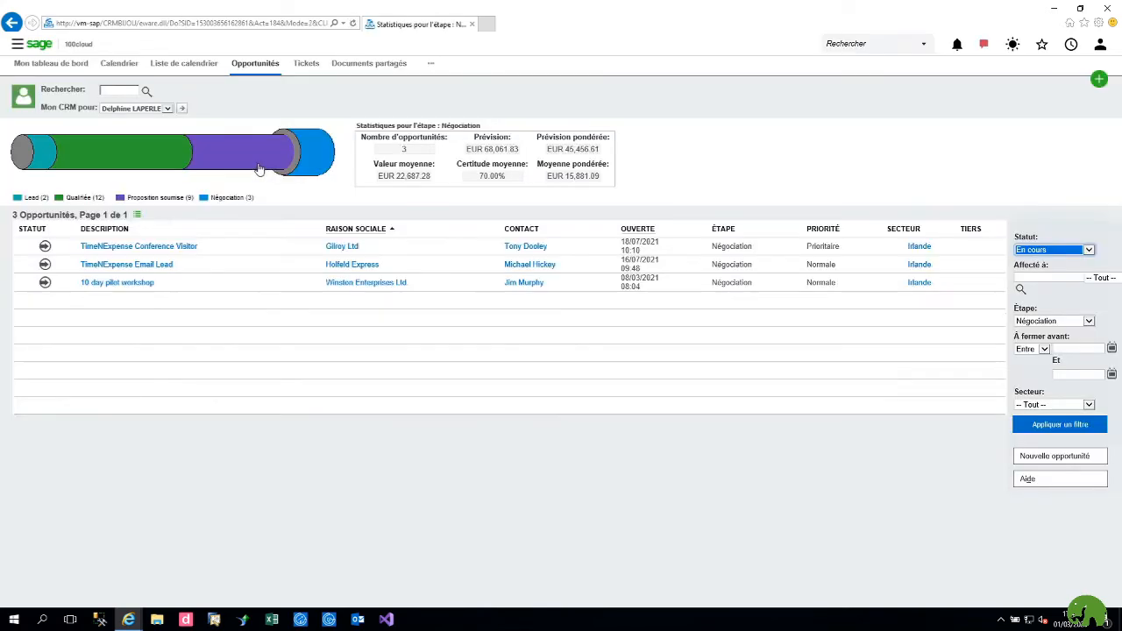
{"action": "left_click", "coordinate": [256, 167]}
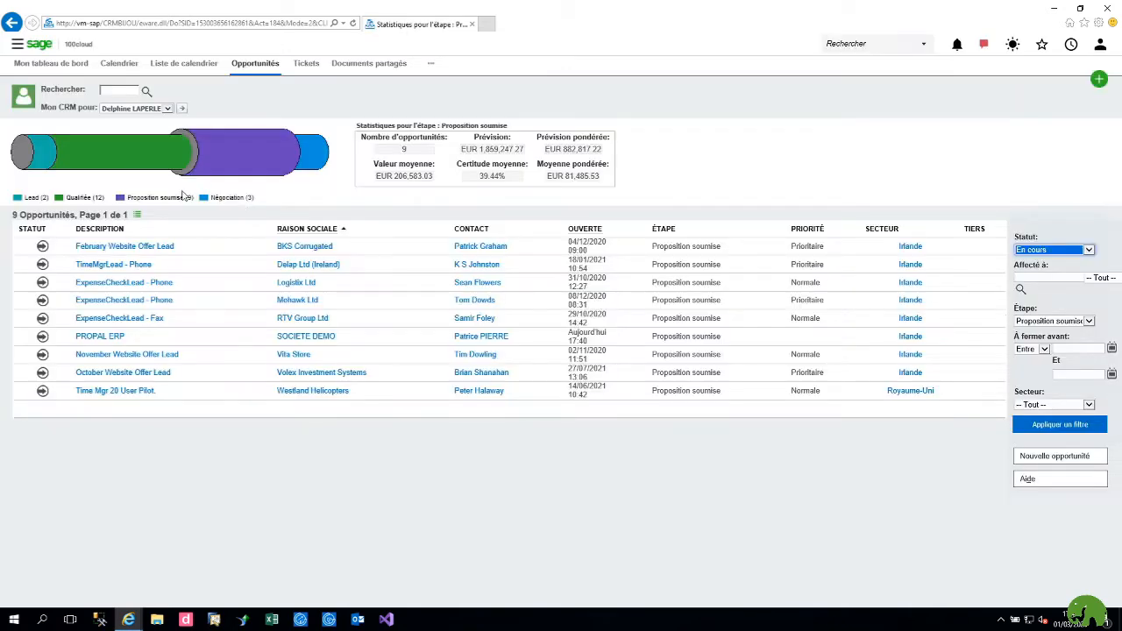
{"action": "left_click", "coordinate": [87, 167]}
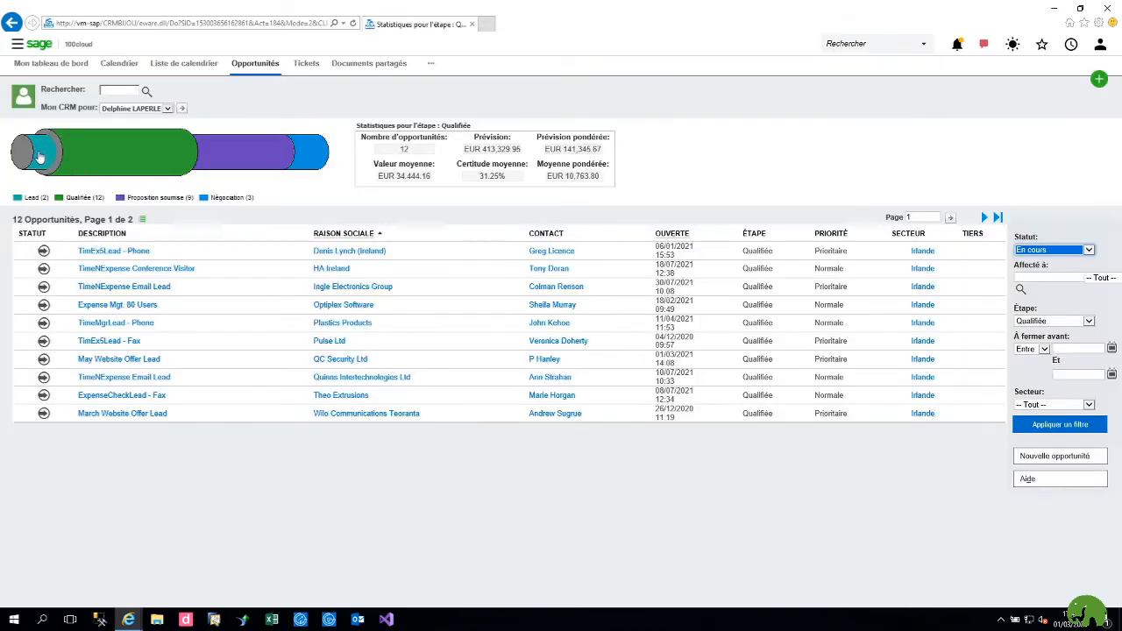
{"action": "left_click", "coordinate": [40, 154]}
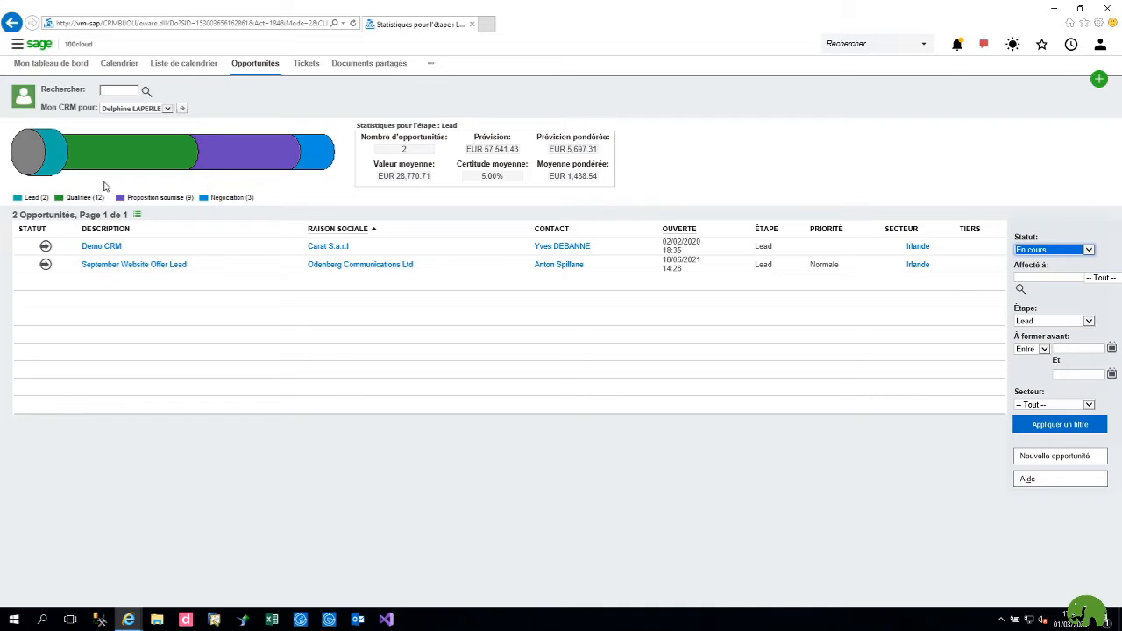
{"action": "left_click", "coordinate": [307, 64]}
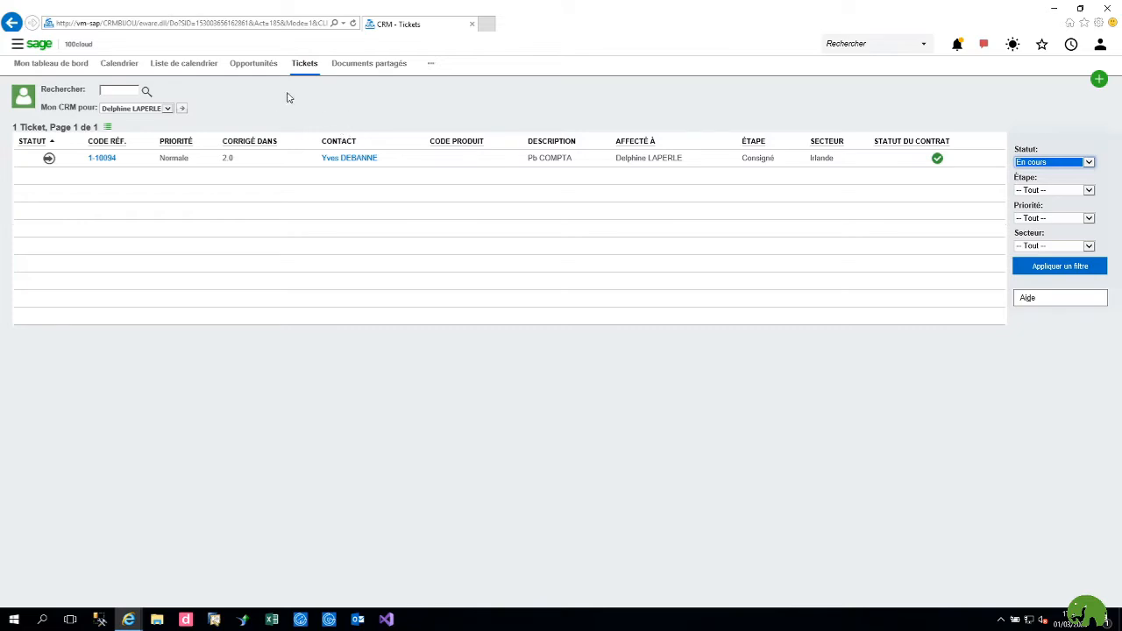
Step: Check the empty Documents partagés page, then return to Mon tableau de bord
{"action": "left_click", "coordinate": [368, 66]}
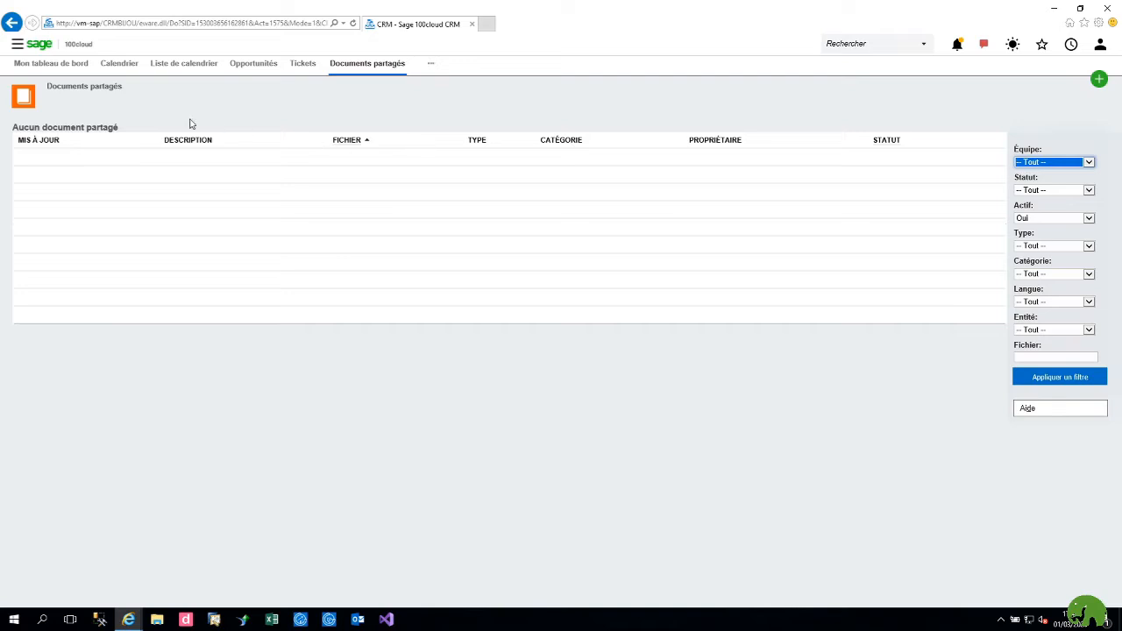
{"action": "left_click", "coordinate": [74, 72]}
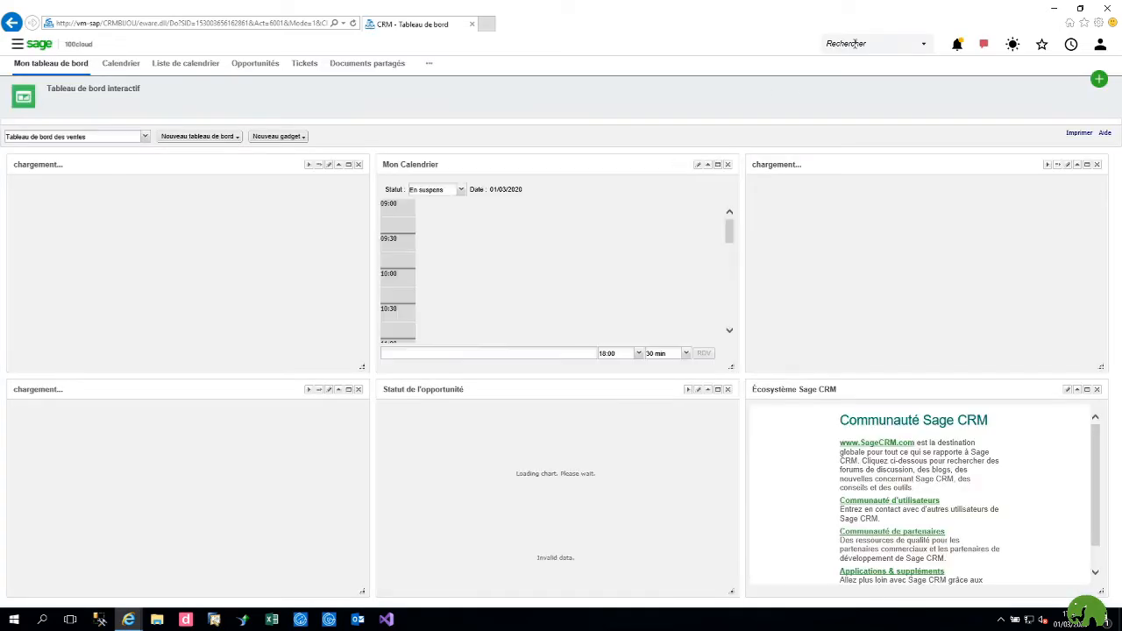
Step: Search 'CARA' and open the Carat S.a.r.l company record
{"action": "left_click", "coordinate": [846, 43]}
{"action": "type", "text": "CAR"}
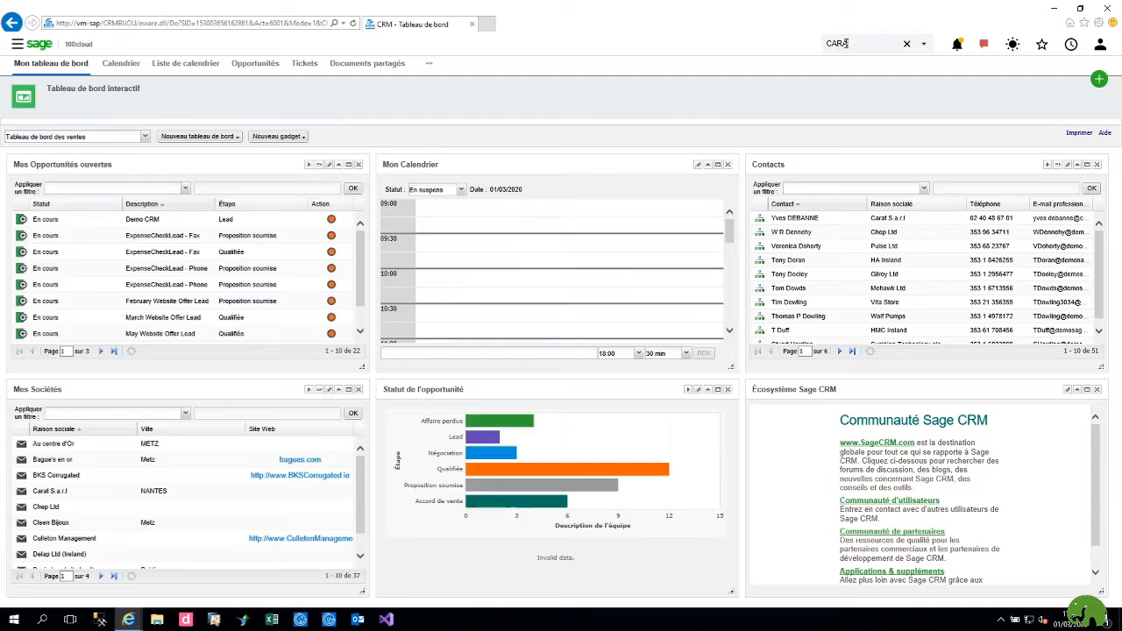
{"action": "type", "text": "A"}
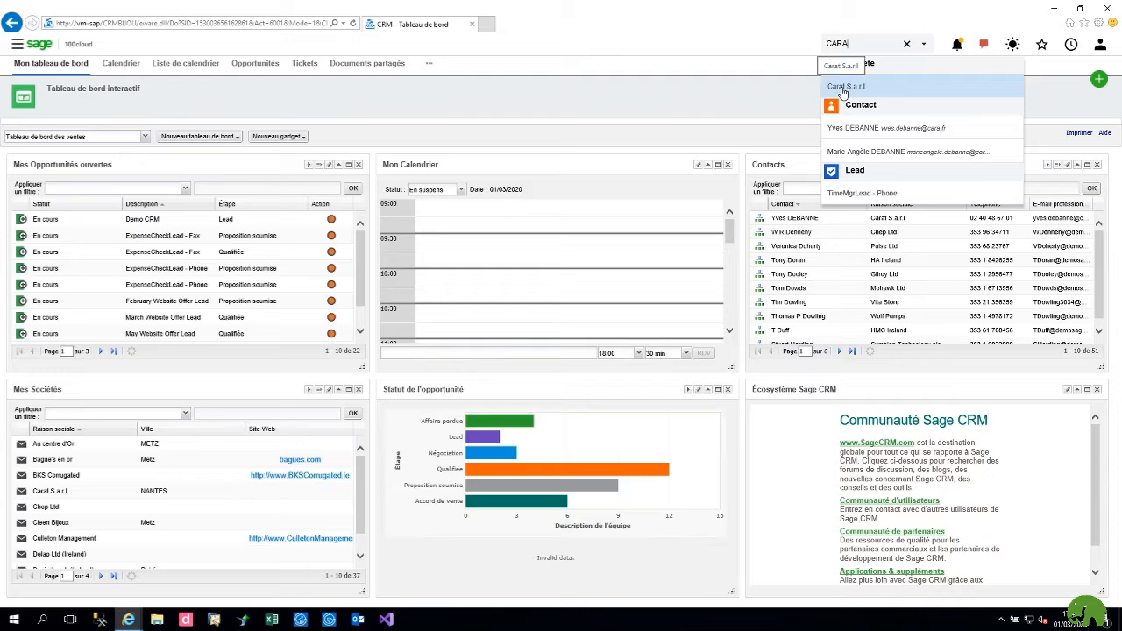
{"action": "left_click", "coordinate": [847, 86]}
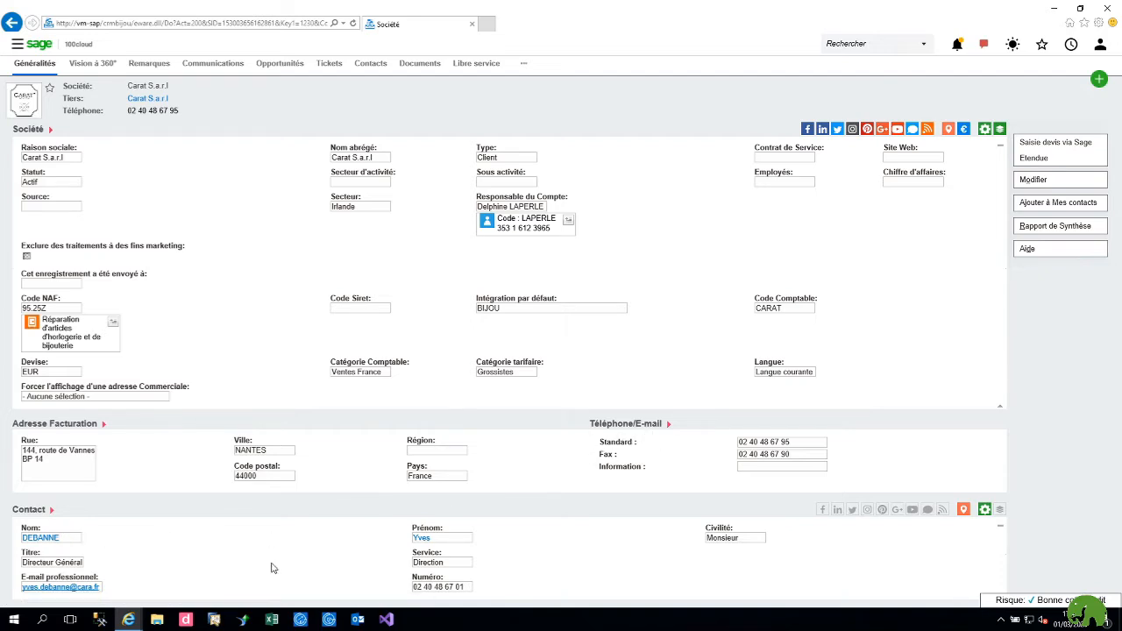
Step: Preview and close the company's Facebook feed, then launch its map location
{"action": "left_click", "coordinate": [808, 130]}
{"action": "scroll", "coordinate": [1043, 228], "scroll_direction": "down", "scroll_amount": 10}
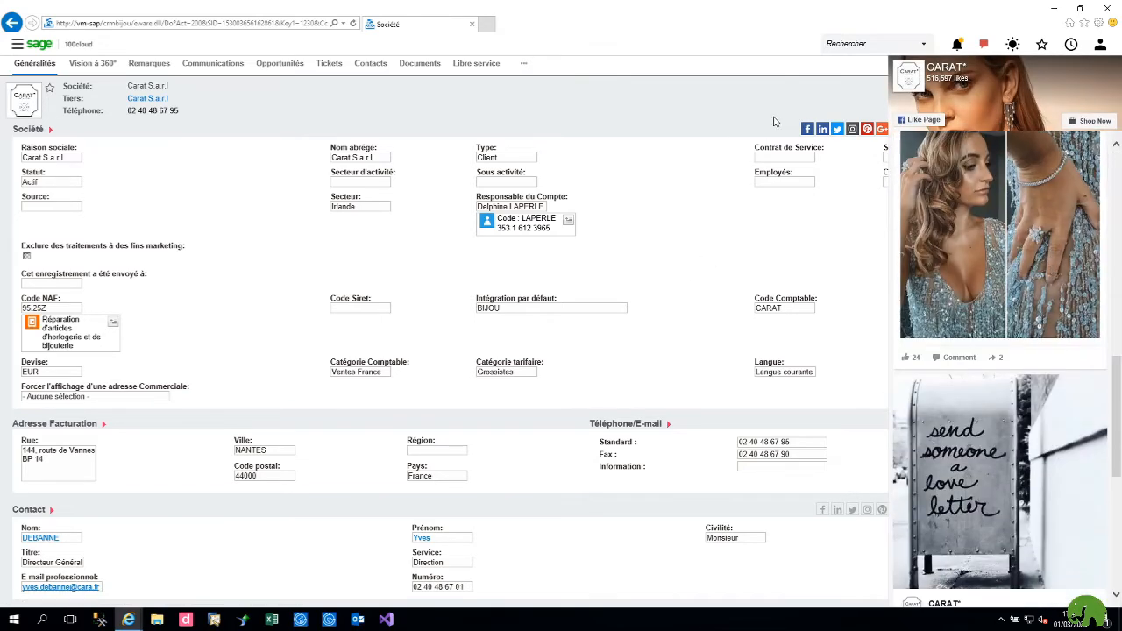
{"action": "left_click", "coordinate": [733, 109]}
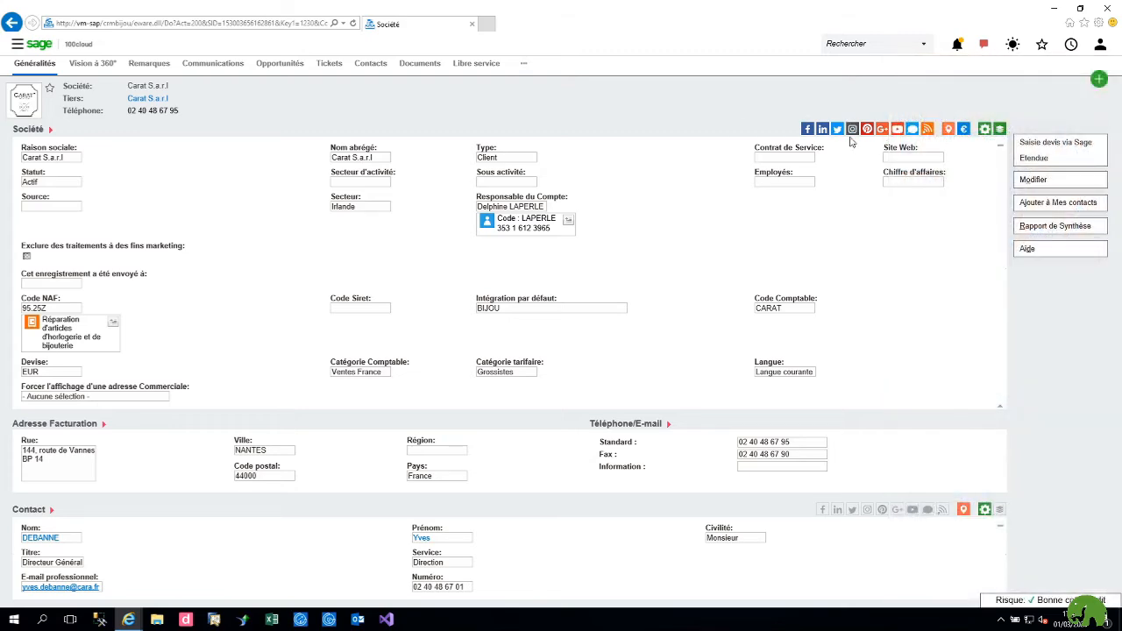
{"action": "left_click", "coordinate": [947, 130]}
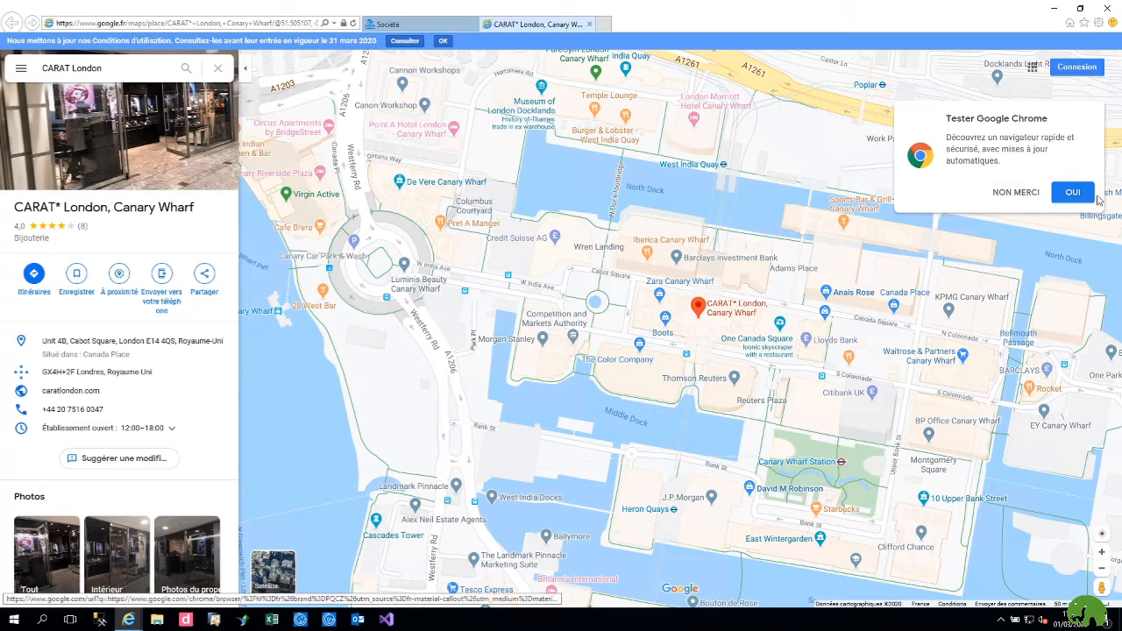
Step: Dismiss the Chrome promotion and close the Google Maps tab for CARAT London, Canary Wharf
{"action": "left_click", "coordinate": [1017, 193]}
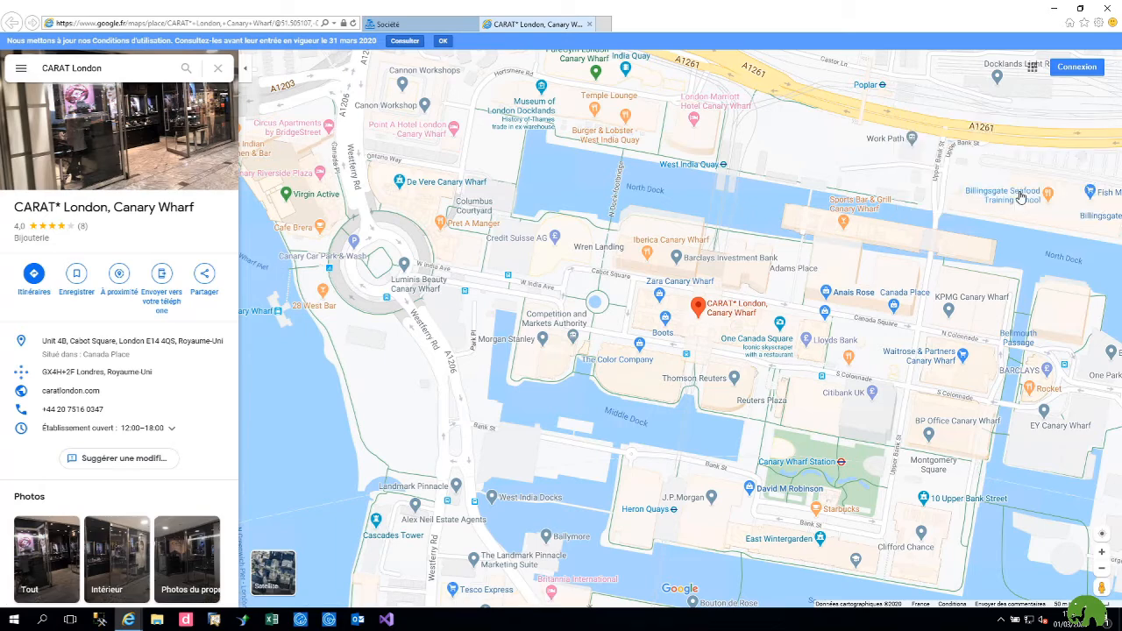
{"action": "left_click", "coordinate": [589, 24]}
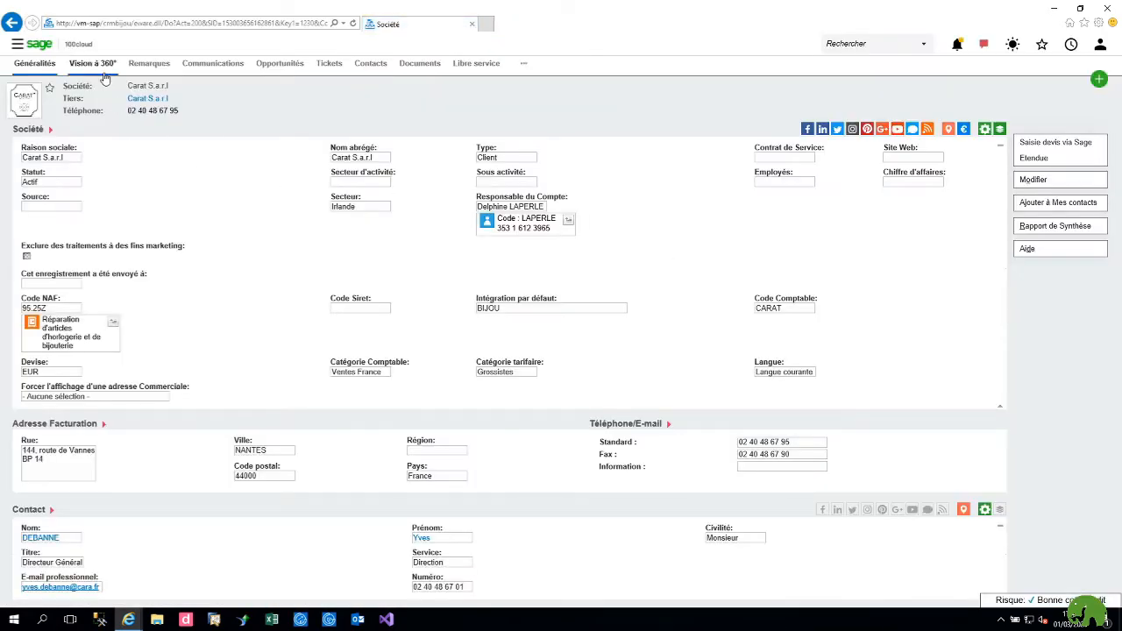
Step: Start an A faire task for Carat S.a.r.l, cancel it, and view its Demo CRM opportunity
{"action": "left_click", "coordinate": [220, 68]}
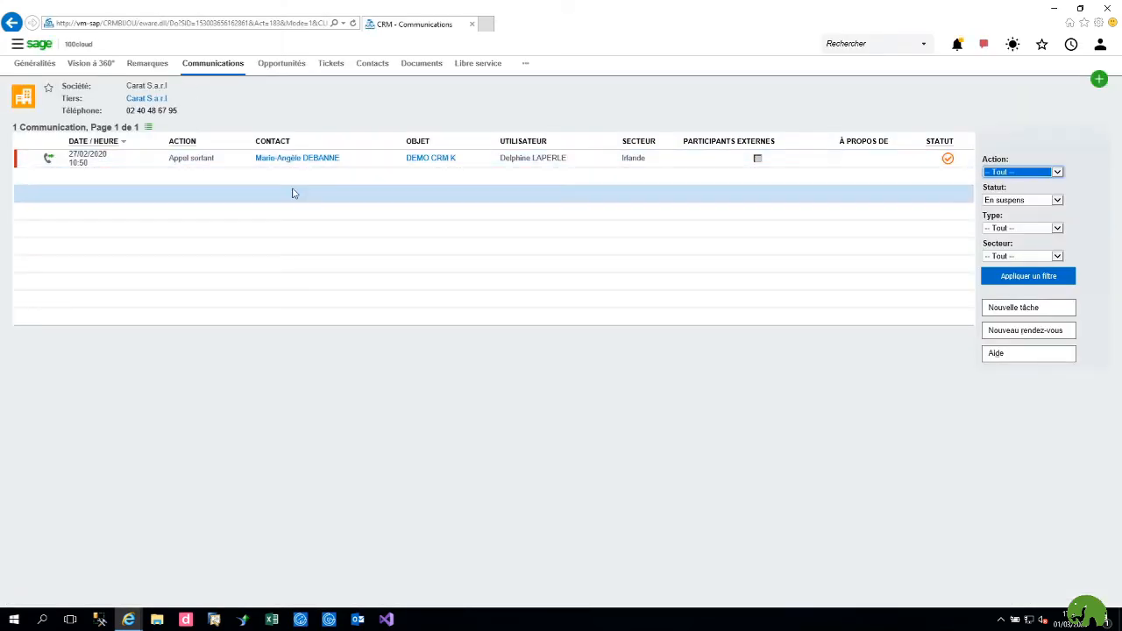
{"action": "left_click", "coordinate": [991, 308]}
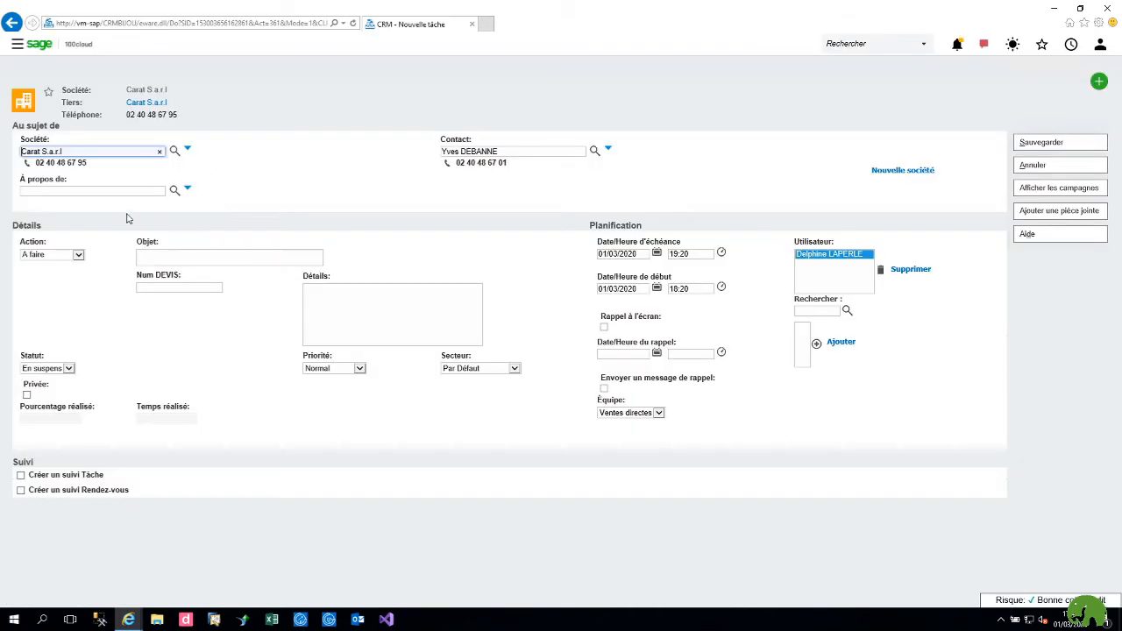
{"action": "left_click", "coordinate": [78, 254]}
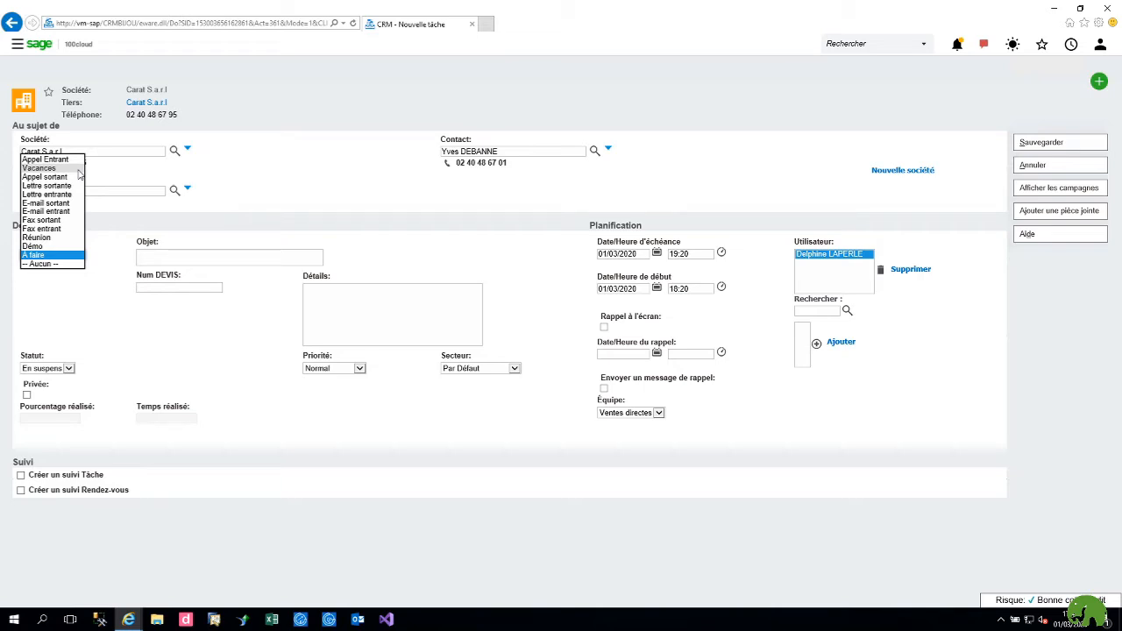
{"action": "left_click", "coordinate": [375, 148]}
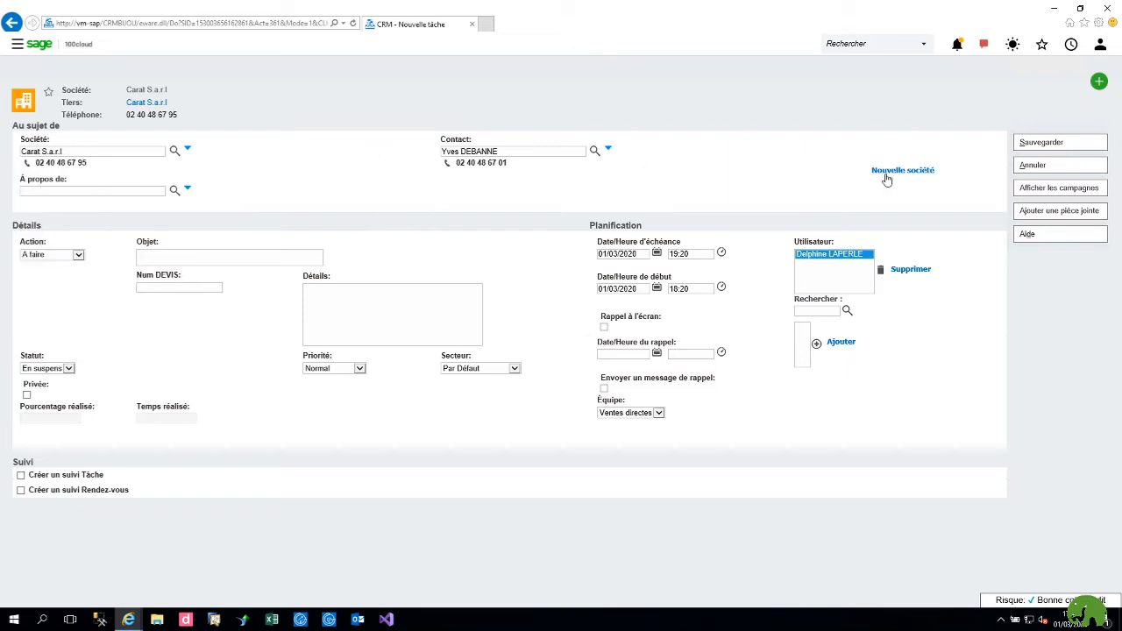
{"action": "left_click", "coordinate": [1035, 167]}
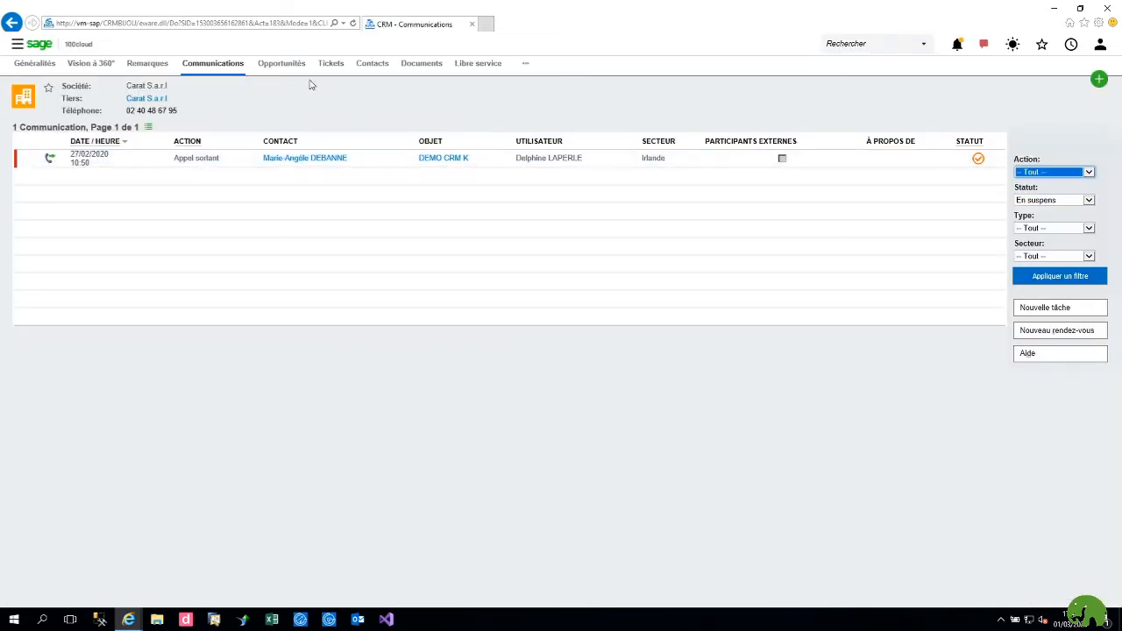
{"action": "left_click", "coordinate": [296, 67]}
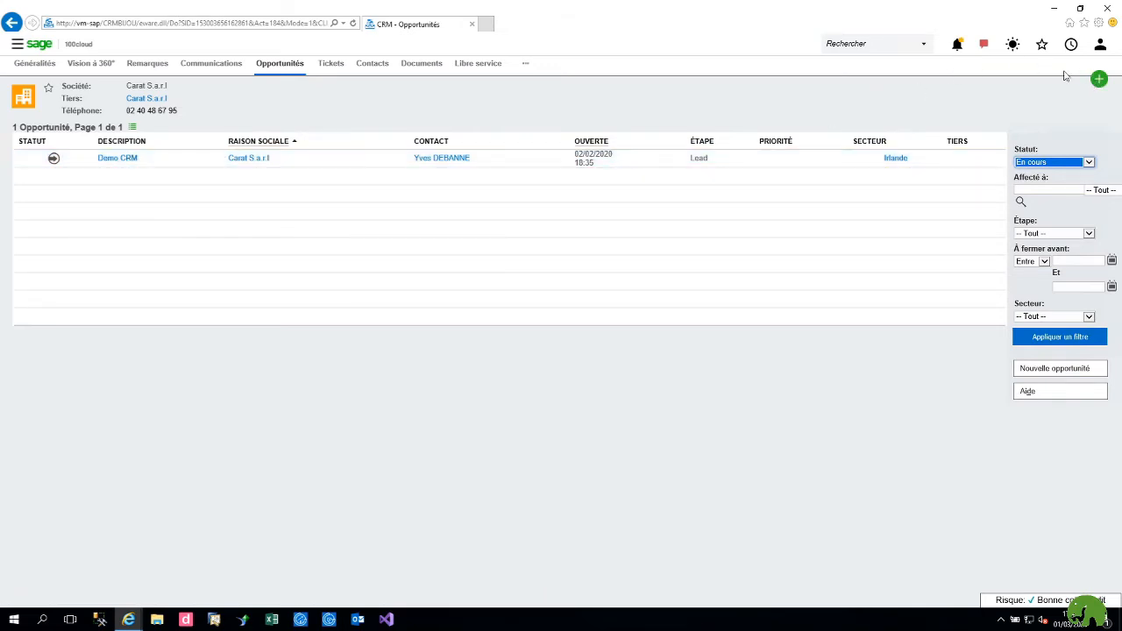
Step: Create a new company named DEMOBIJOU with type Prospect in the full details form
{"action": "left_click", "coordinate": [1099, 80]}
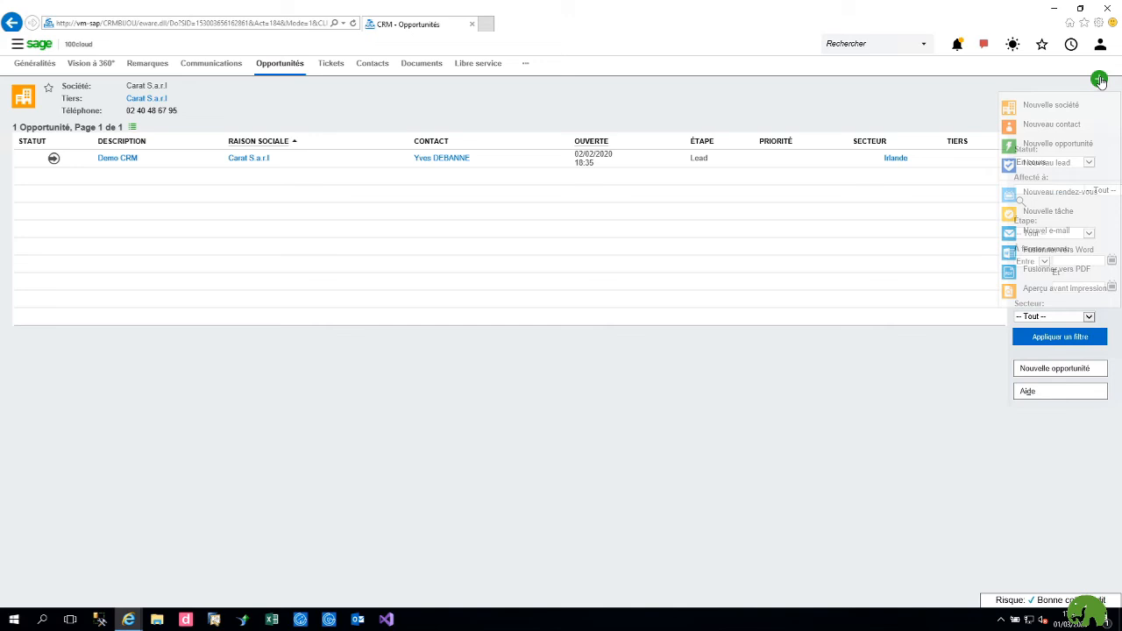
{"action": "left_click", "coordinate": [1064, 106]}
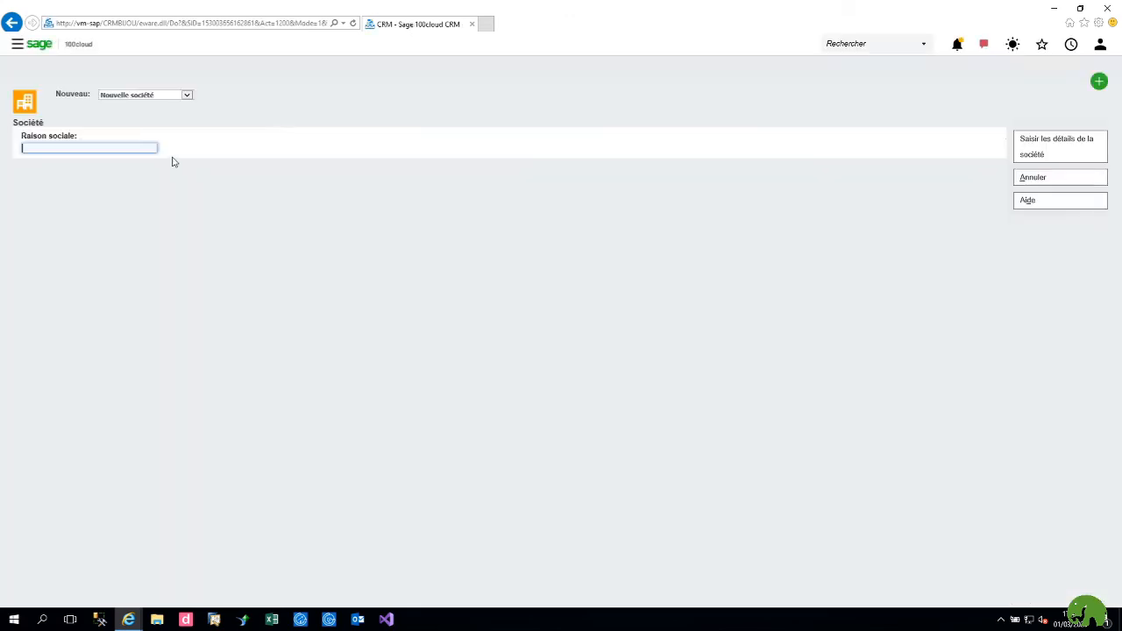
{"action": "type", "text": "SOCI"}
{"action": "key", "text": "BackSpace"}
{"action": "key", "text": "BackSpace"}
{"action": "type", "text": "DEMOBIJOU"}
{"action": "left_click", "coordinate": [1044, 143]}
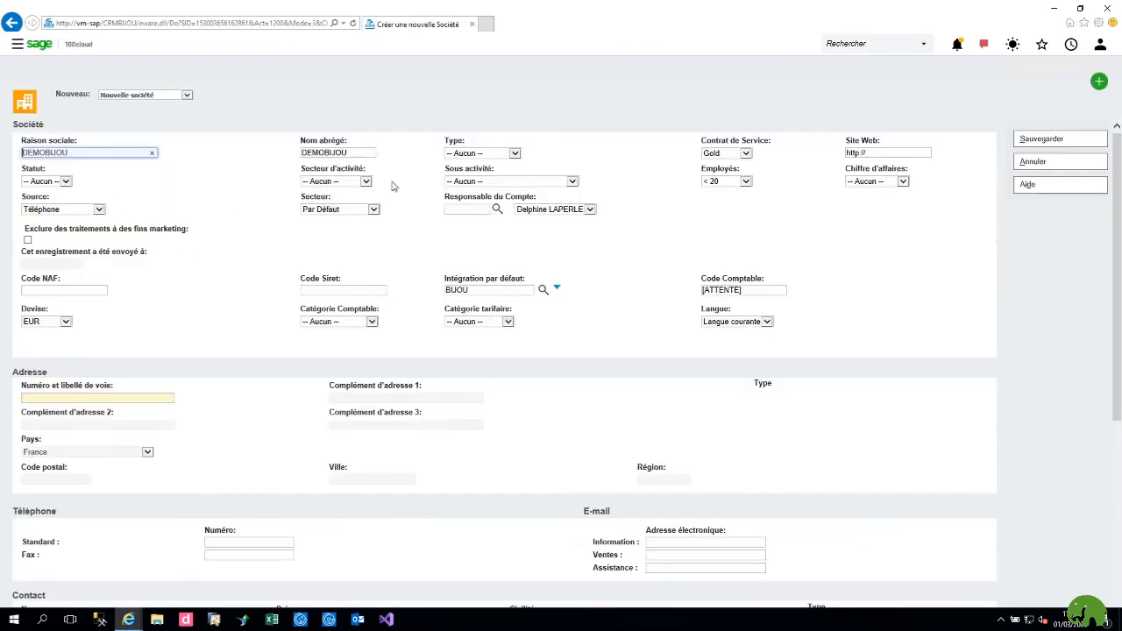
{"action": "left_click", "coordinate": [470, 154]}
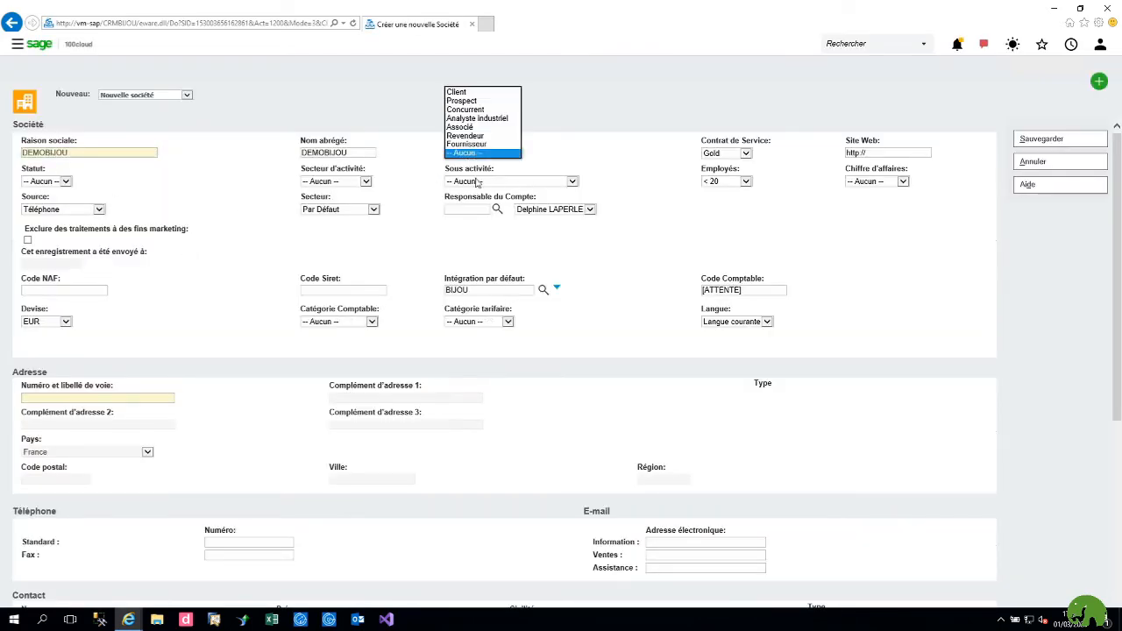
{"action": "left_click", "coordinate": [481, 101]}
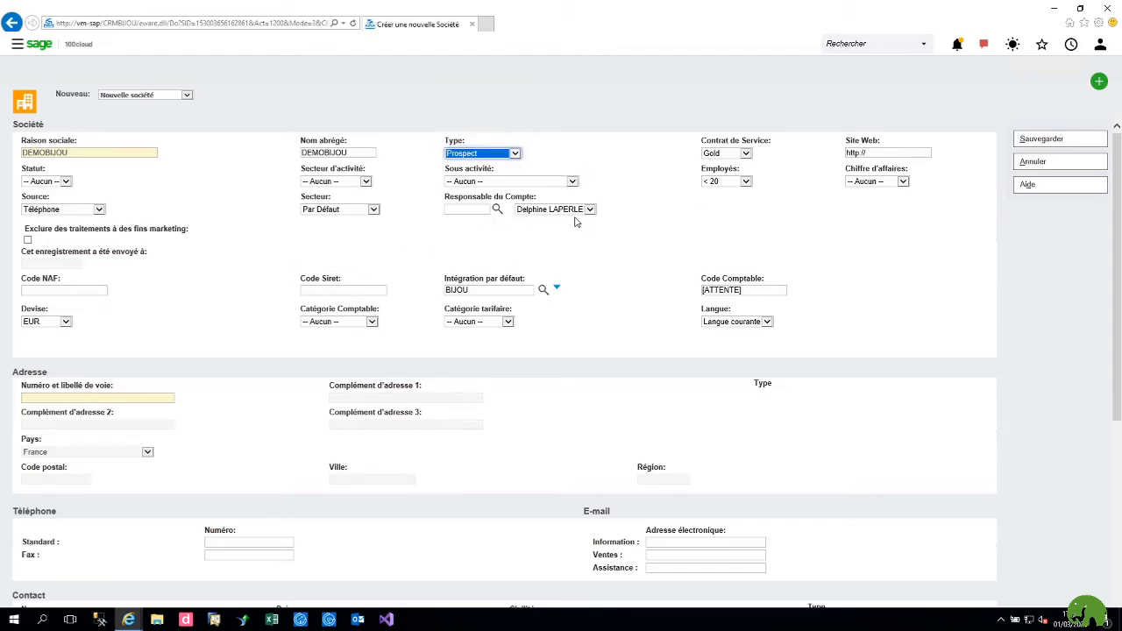
Step: Fill in the company's street address and postal code so city and region Nouvelle-Aquitaine populate
{"action": "left_click", "coordinate": [118, 395]}
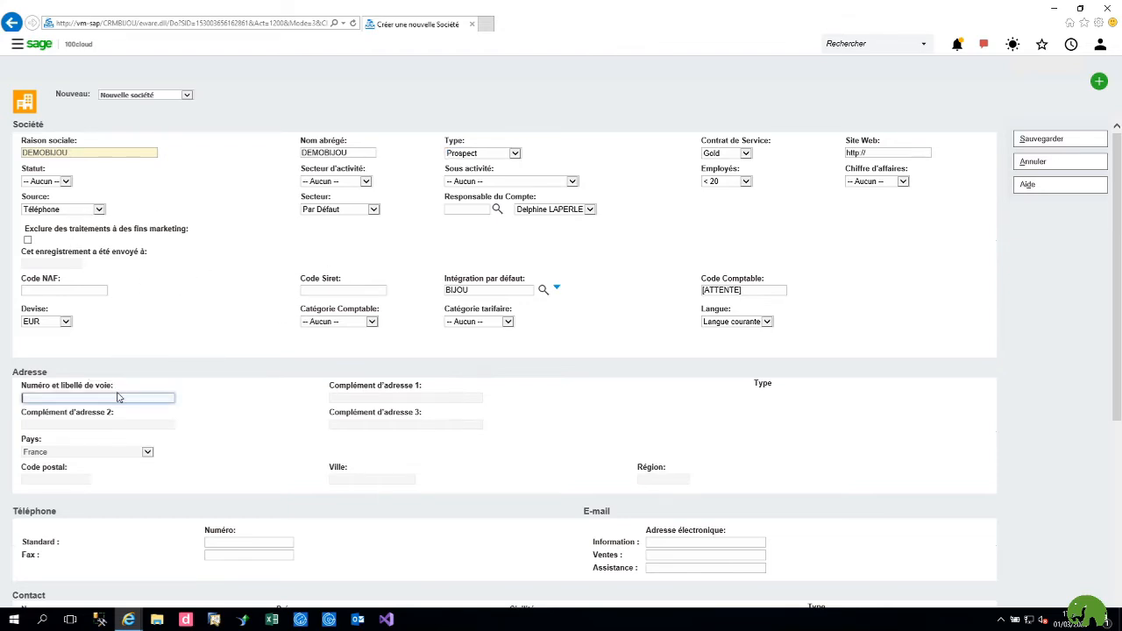
{"action": "left_click", "coordinate": [117, 398]}
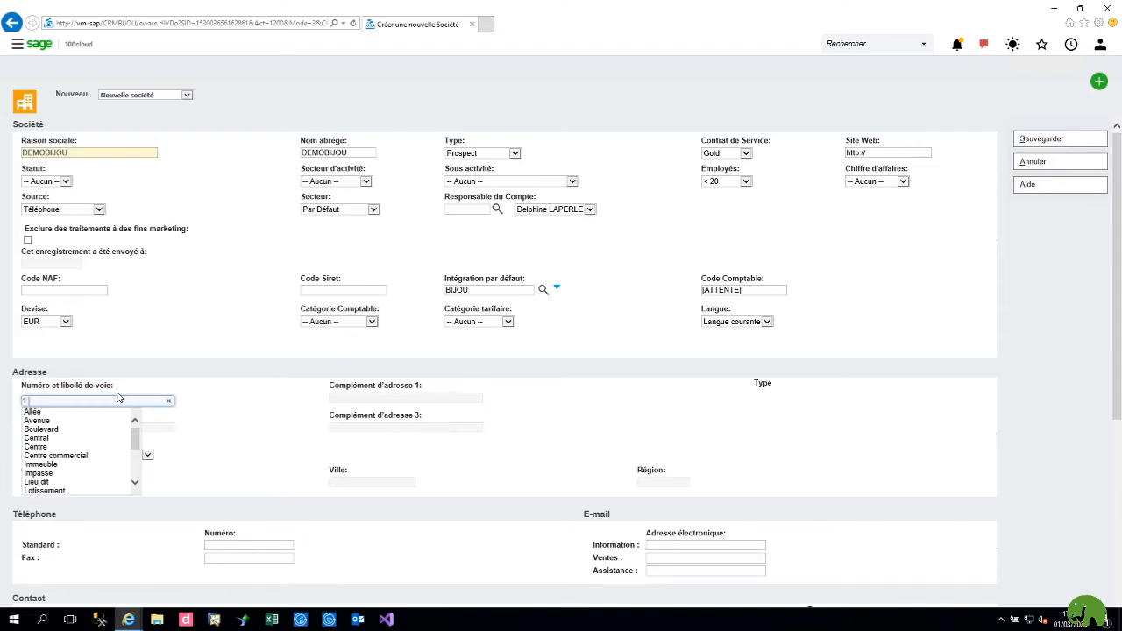
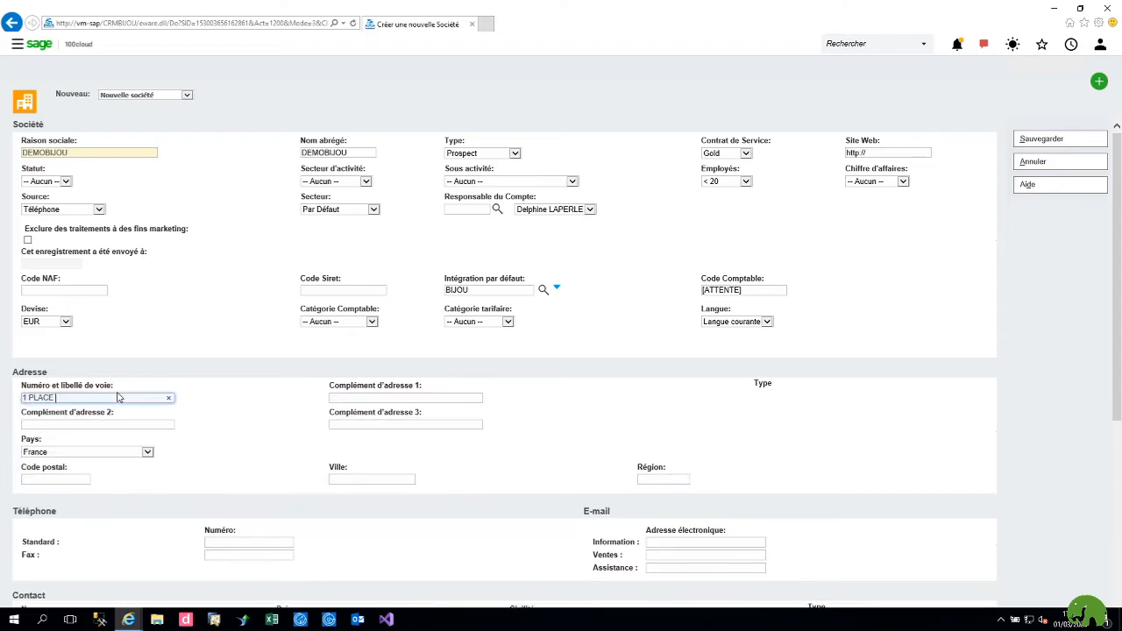
{"action": "left_click_drag", "start_coordinate": [105, 397], "coordinate": [34, 397]}
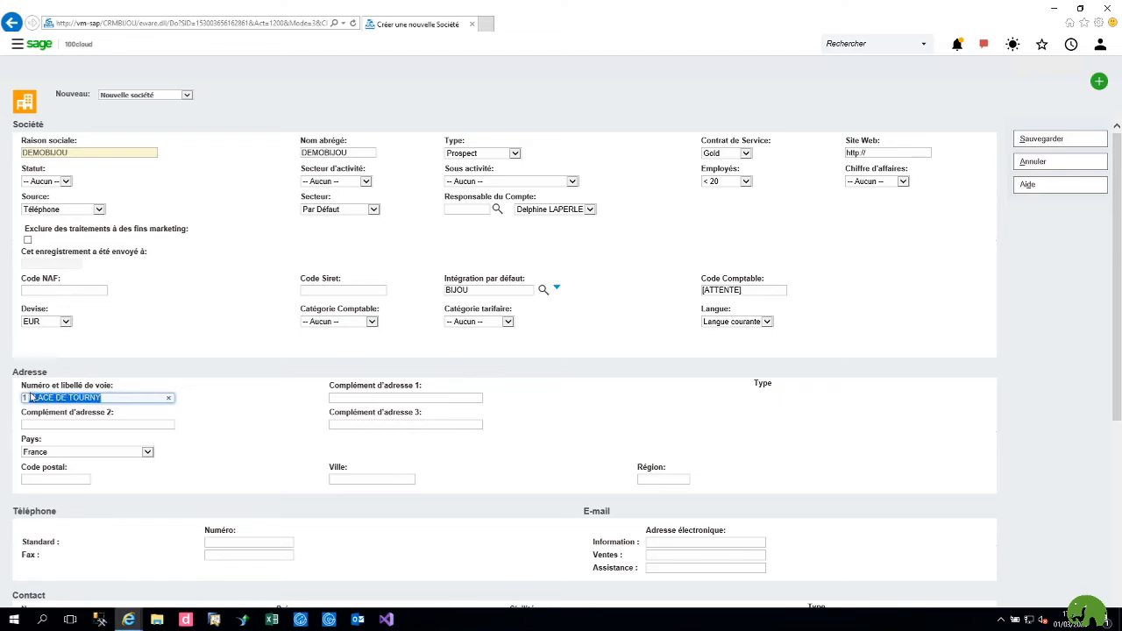
{"action": "type", "text": "PL"}
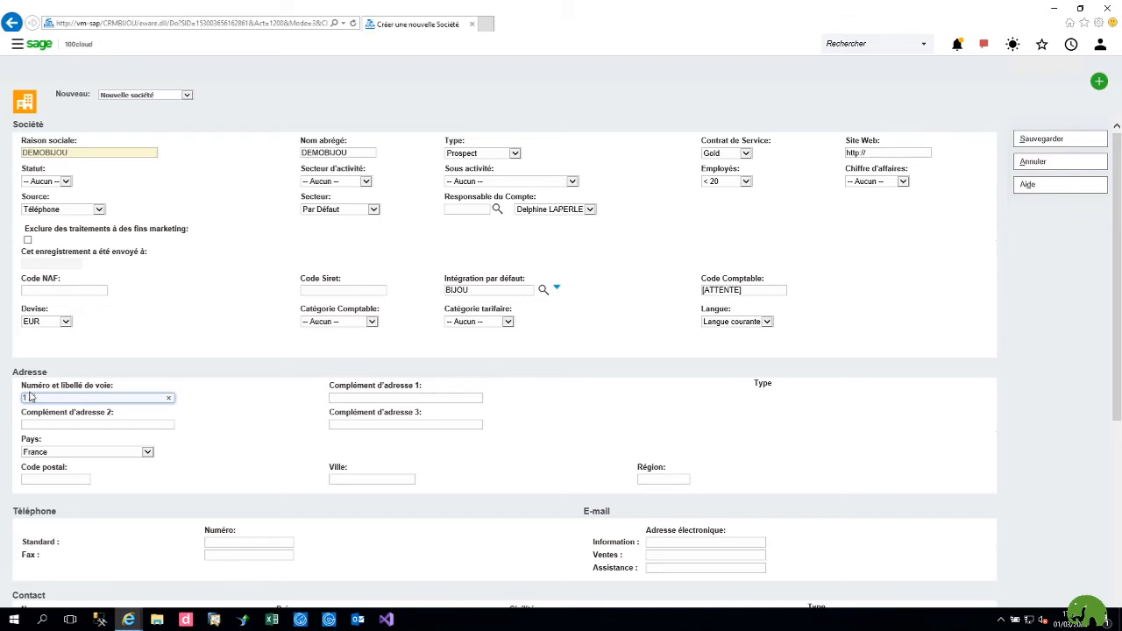
{"action": "type", "text": "Allée"}
{"action": "key", "text": "Down"}
{"action": "key", "text": "Return"}
{"action": "left_click", "coordinate": [57, 480]}
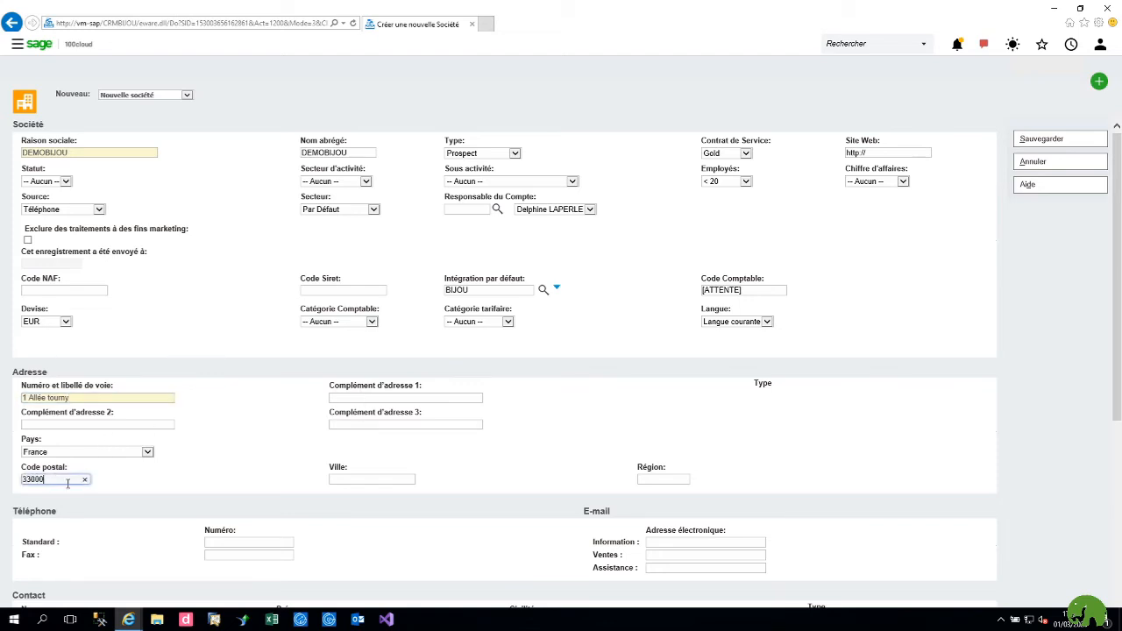
{"action": "key", "text": "Tab"}
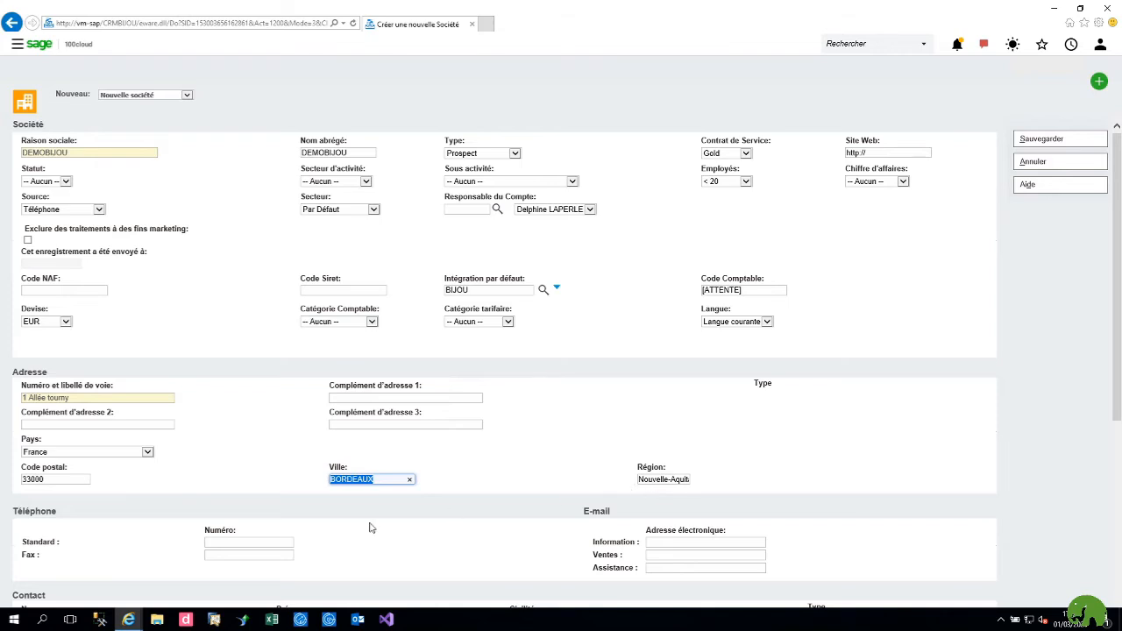
{"action": "scroll", "coordinate": [260, 536], "scroll_direction": "down", "scroll_amount": 3}
Step: Enter the contact's surname and first name and set Civilité to Monsieur
{"action": "left_click", "coordinate": [78, 431]}
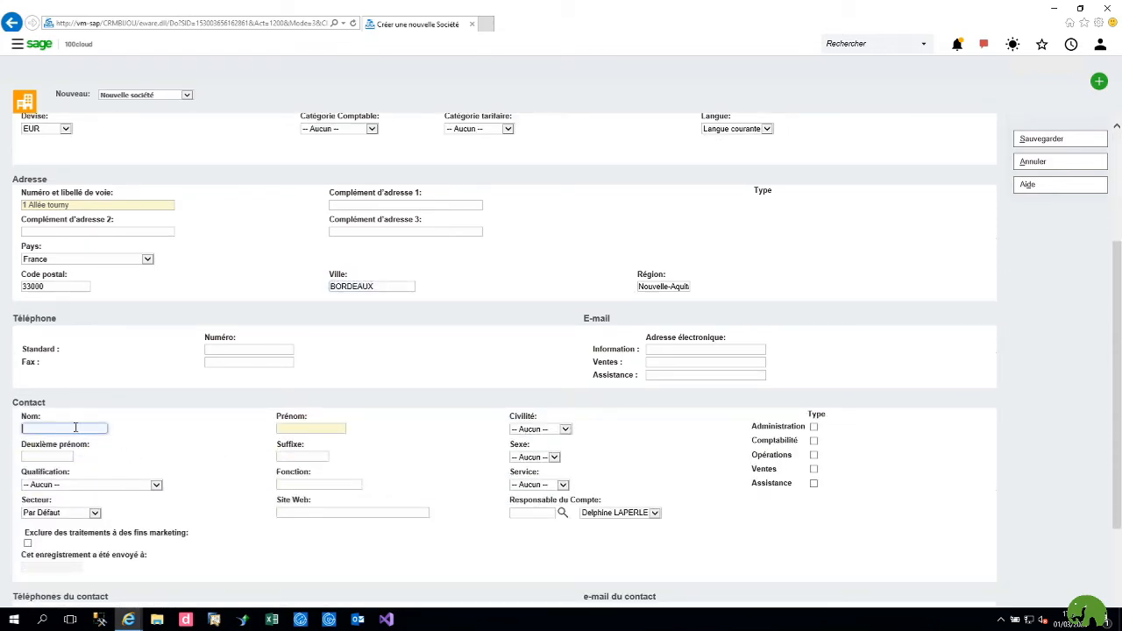
{"action": "key", "text": "Tab"}
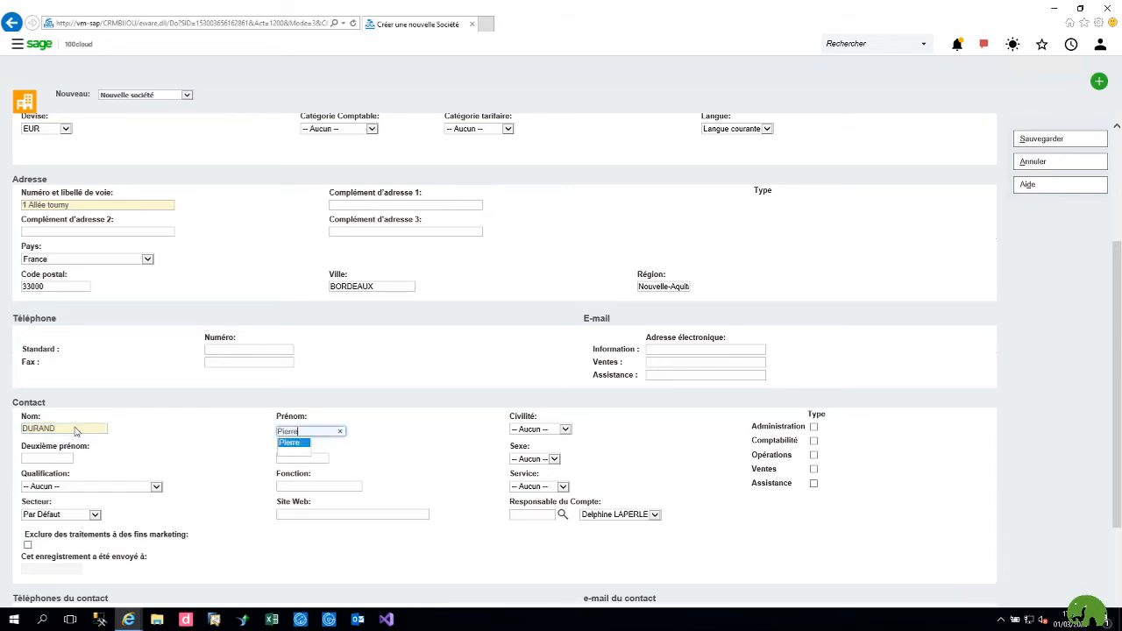
{"action": "left_click", "coordinate": [282, 444]}
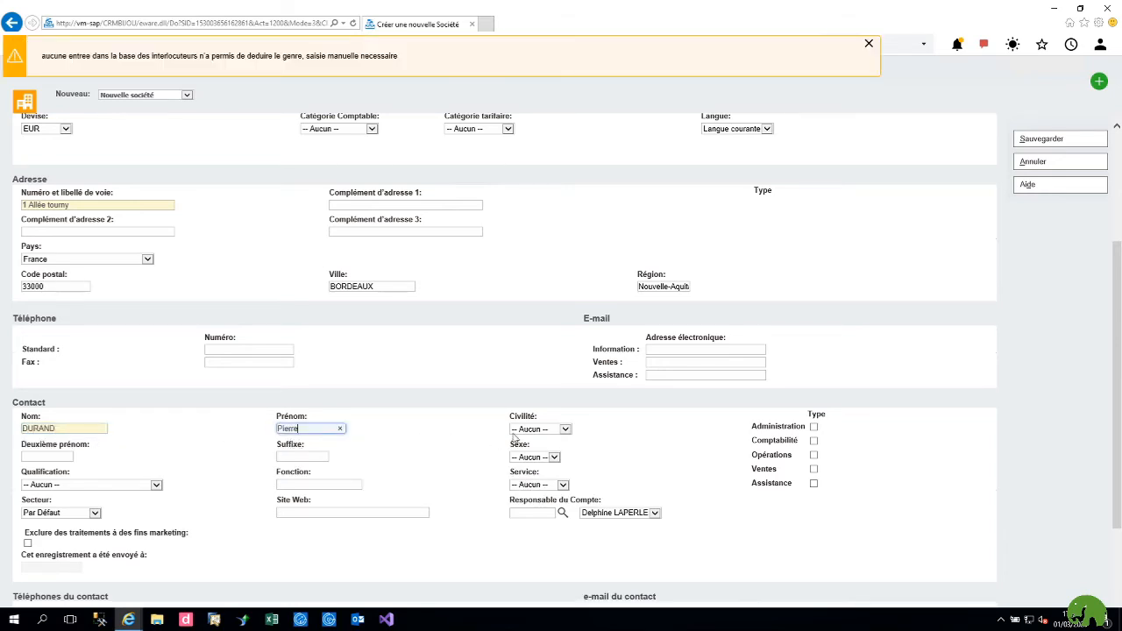
{"action": "left_click", "coordinate": [546, 428]}
{"action": "left_click", "coordinate": [544, 430]}
{"action": "left_click", "coordinate": [536, 404]}
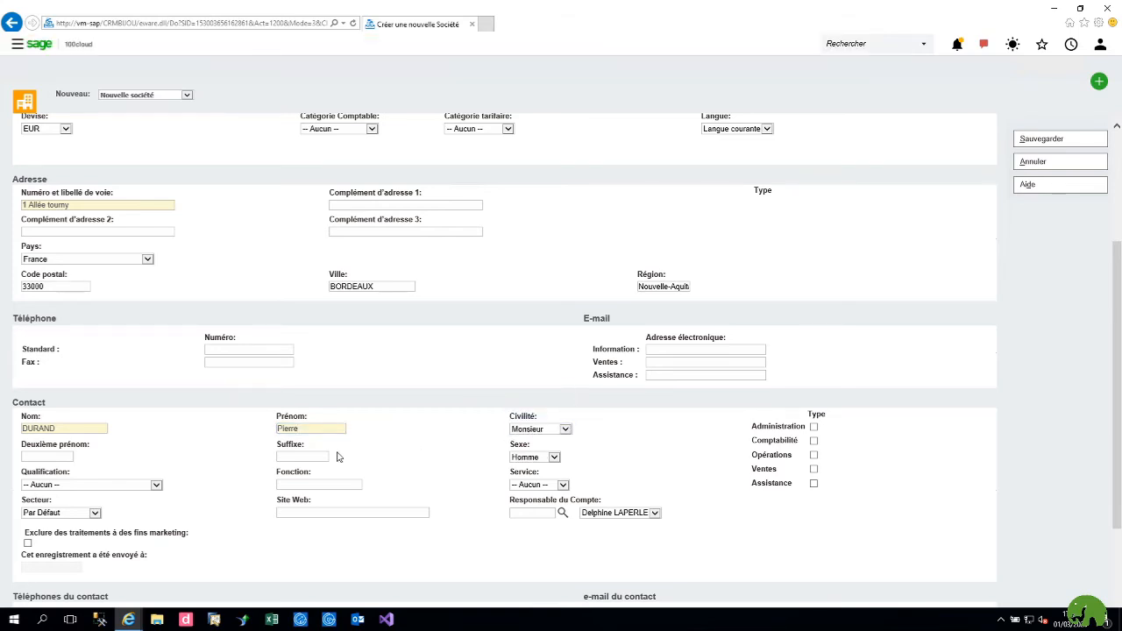
{"action": "left_click", "coordinate": [42, 456]}
Step: Tag the contact Administration and Comptabilité, enter their work e-mail, and save the company
{"action": "scroll", "coordinate": [671, 428], "scroll_direction": "up", "scroll_amount": 1}
{"action": "left_click", "coordinate": [814, 465]}
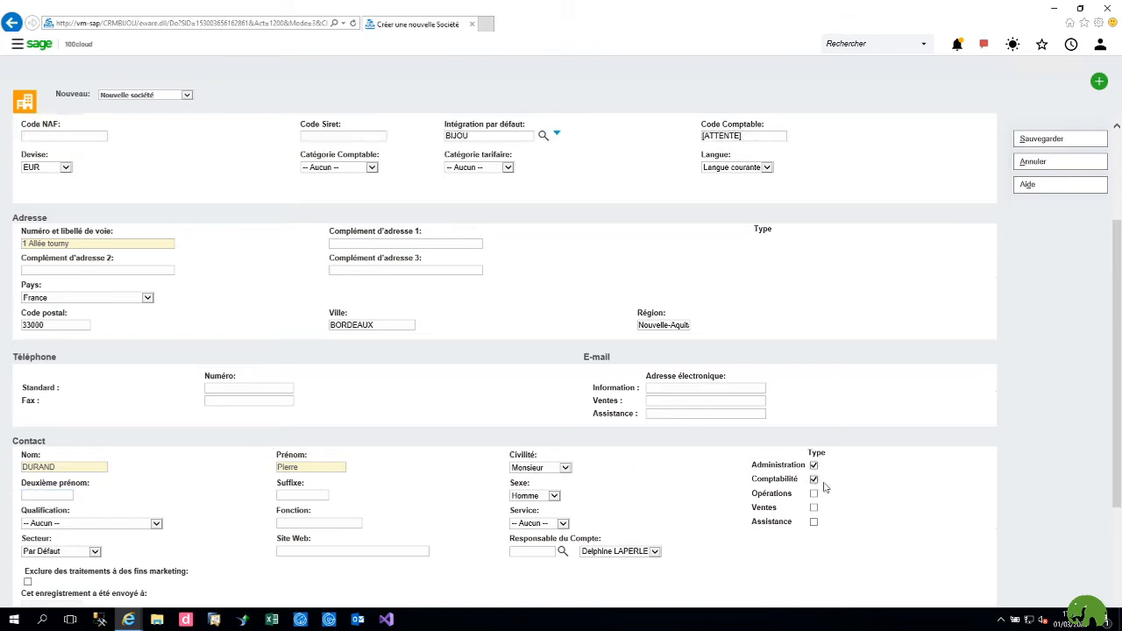
{"action": "left_click", "coordinate": [814, 479]}
{"action": "scroll", "coordinate": [908, 493], "scroll_direction": "down", "scroll_amount": 3}
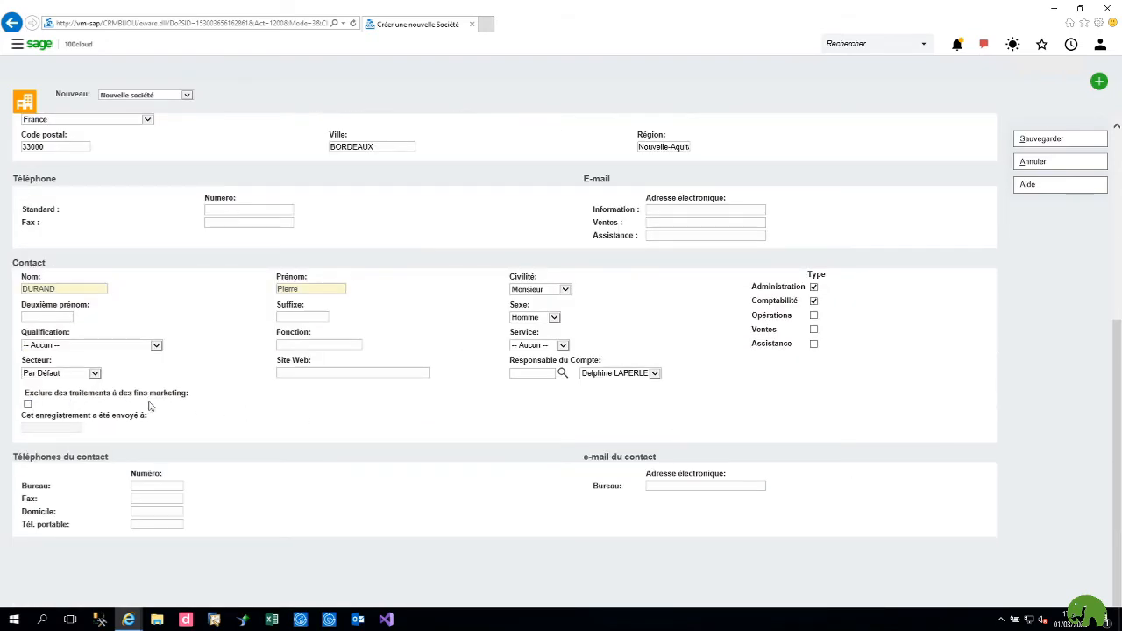
{"action": "left_click", "coordinate": [679, 484]}
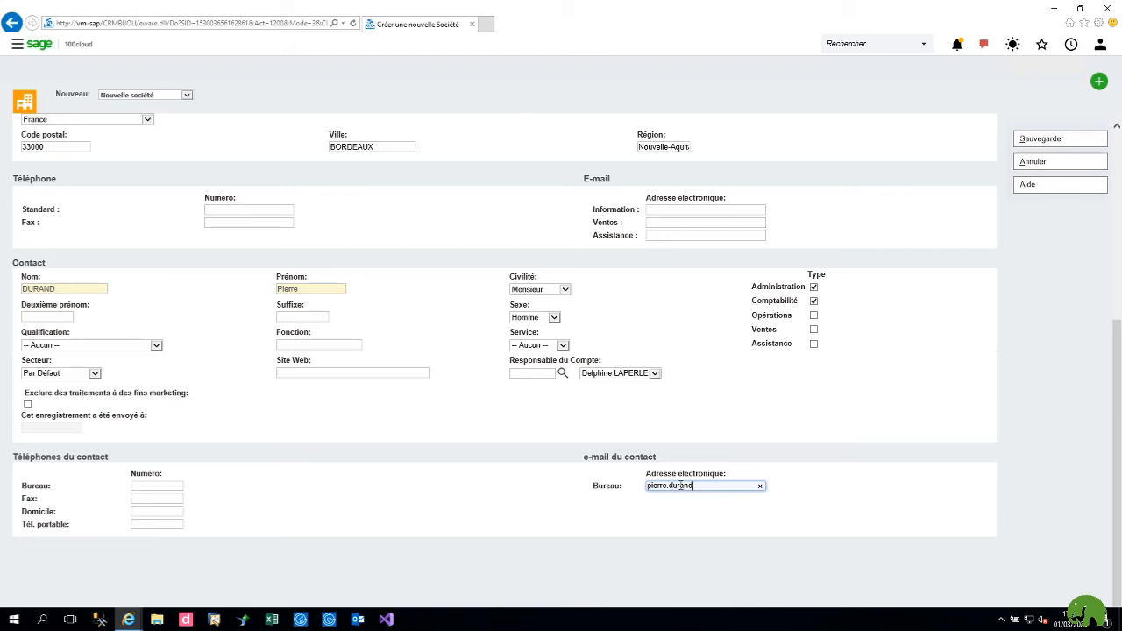
{"action": "left_click", "coordinate": [1061, 139]}
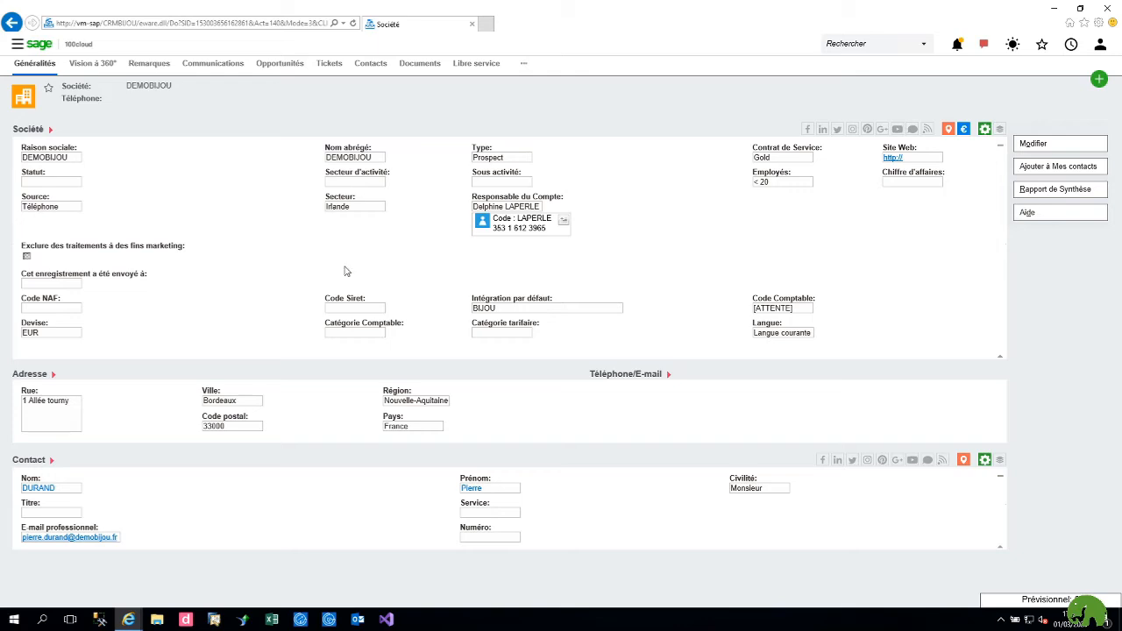
Step: Start a new appointment for DEMOBIJOU and select its company and contact
{"action": "left_click", "coordinate": [1101, 81]}
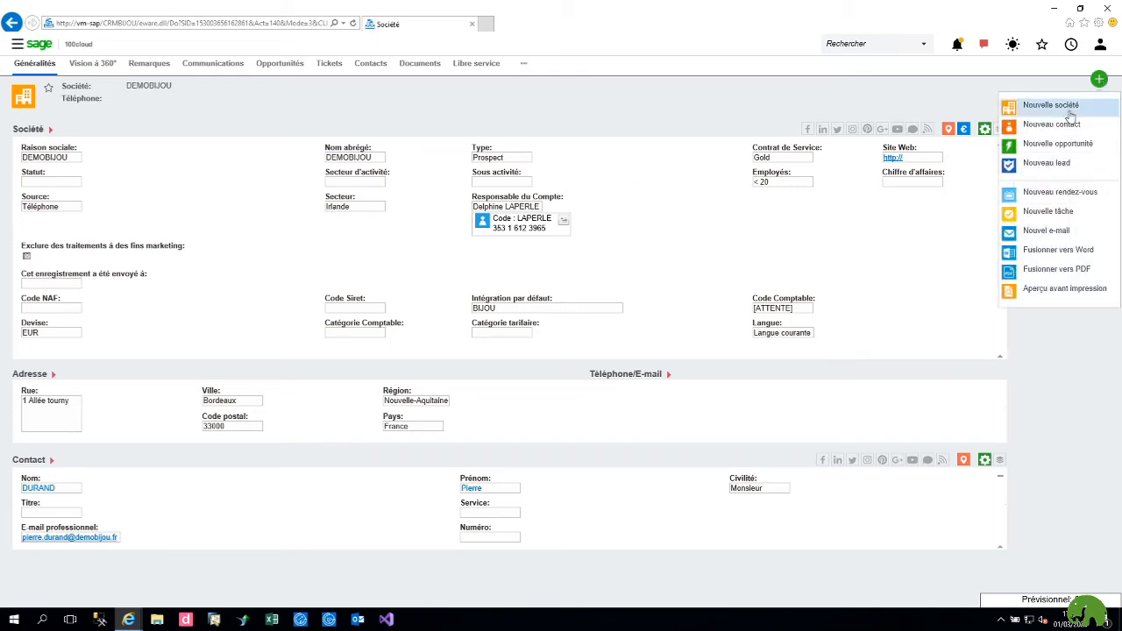
{"action": "left_click", "coordinate": [1053, 194]}
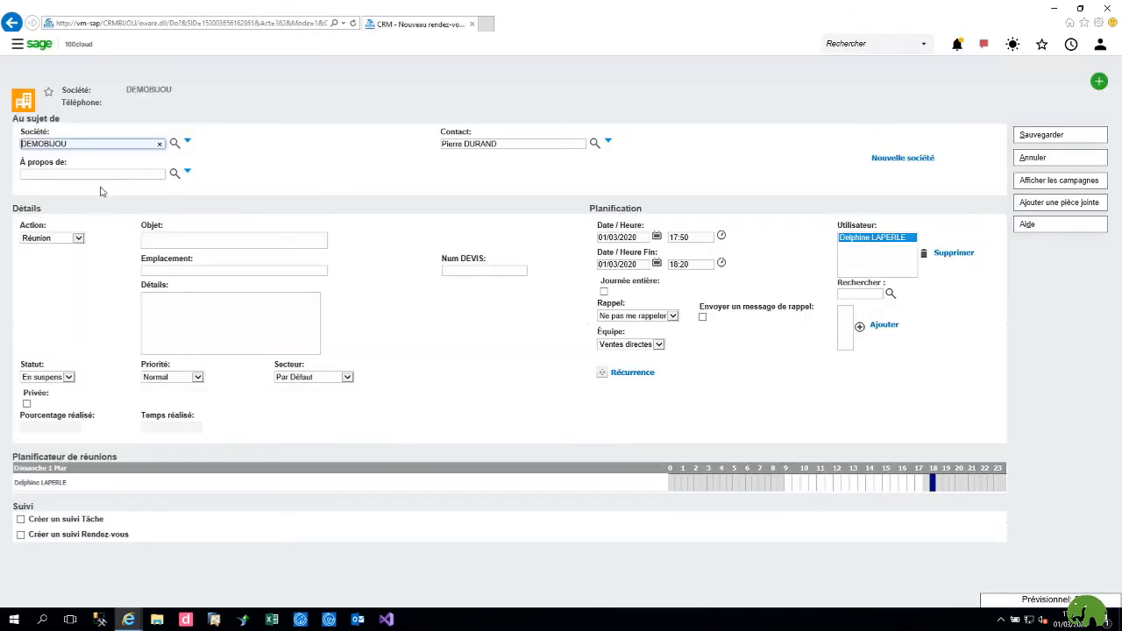
{"action": "double_click", "coordinate": [99, 143]}
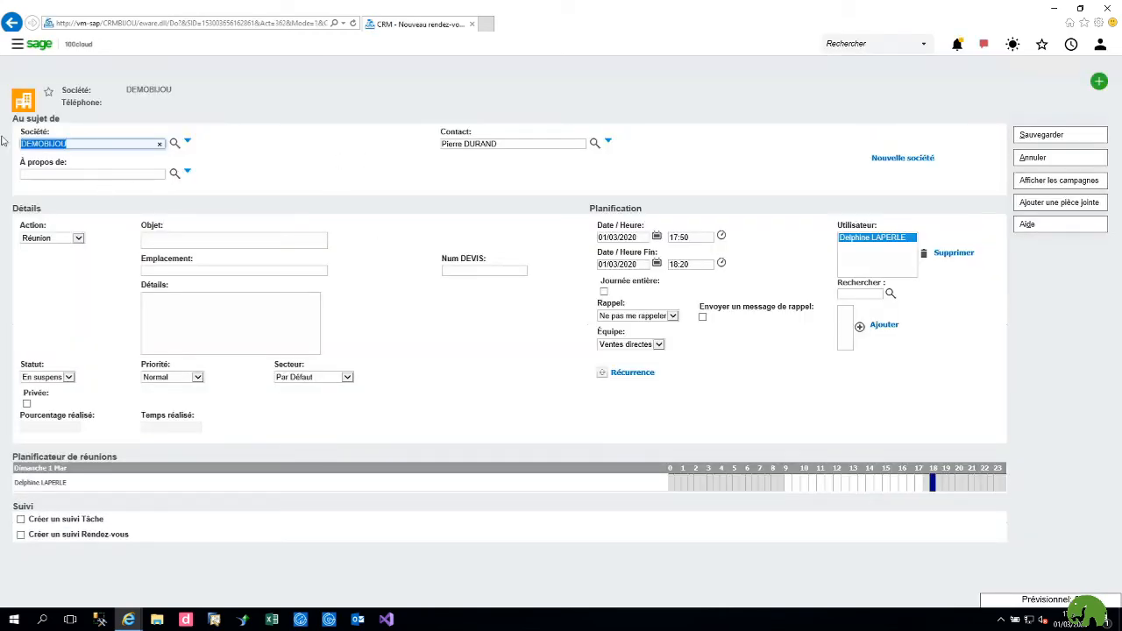
{"action": "left_click", "coordinate": [525, 143]}
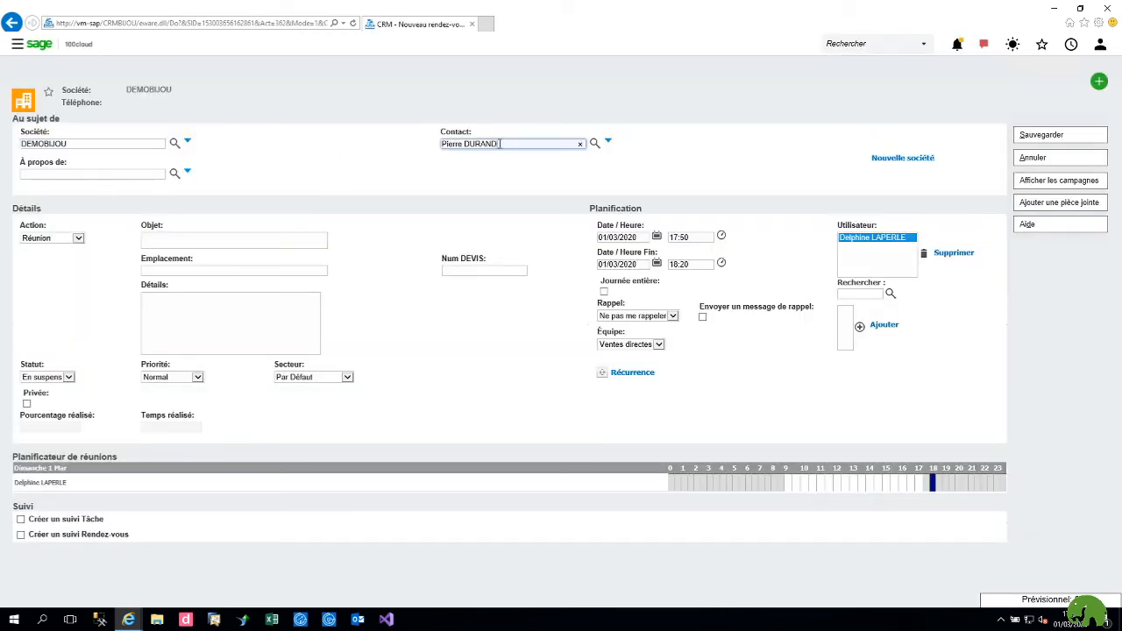
Step: Set action Démo, subject 'demo ERP + CRM', and add notes about a video projector and qualification sheet
{"action": "left_click", "coordinate": [79, 239]}
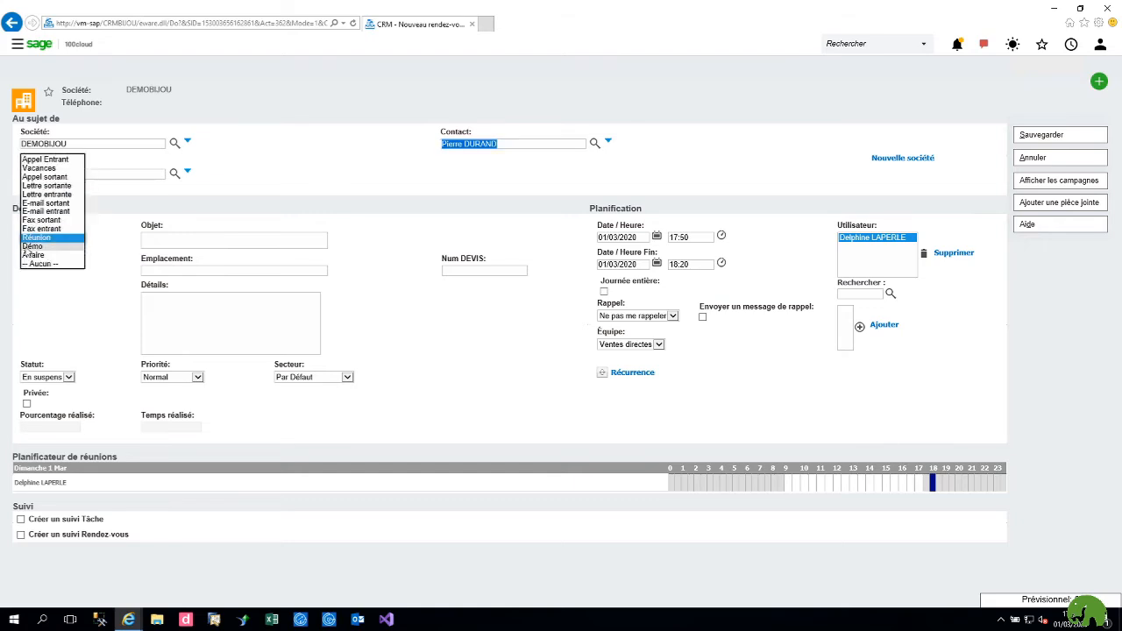
{"action": "left_click", "coordinate": [27, 247]}
{"action": "key", "text": "Tab"}
{"action": "type", "text": "de"}
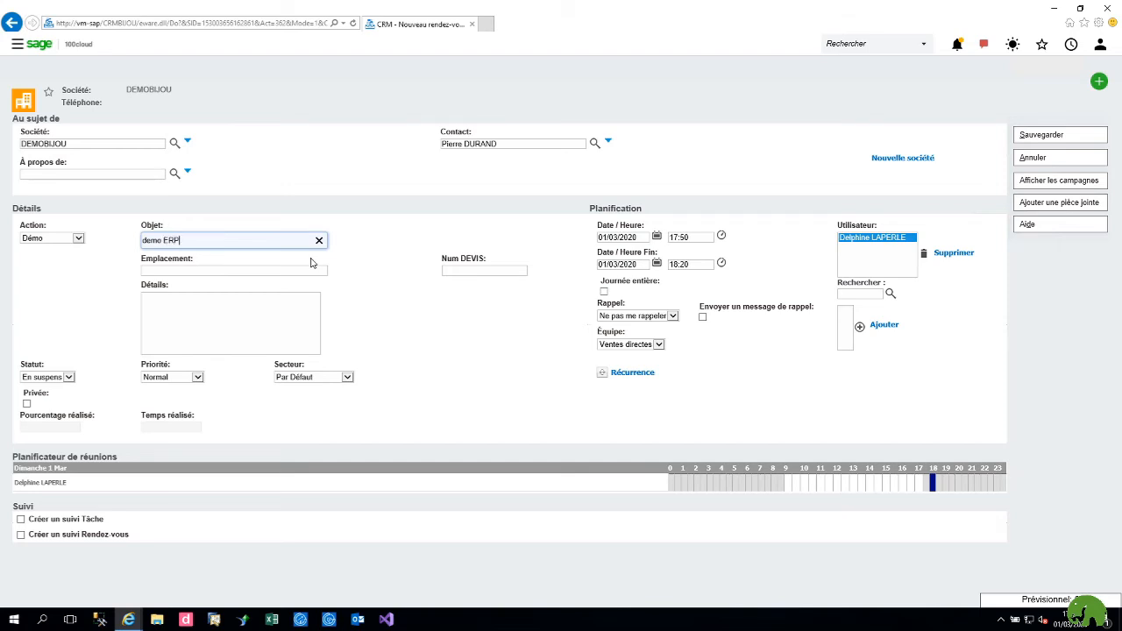
{"action": "type", "text": "mo ERP + CRM"}
{"action": "left_click", "coordinate": [189, 325]}
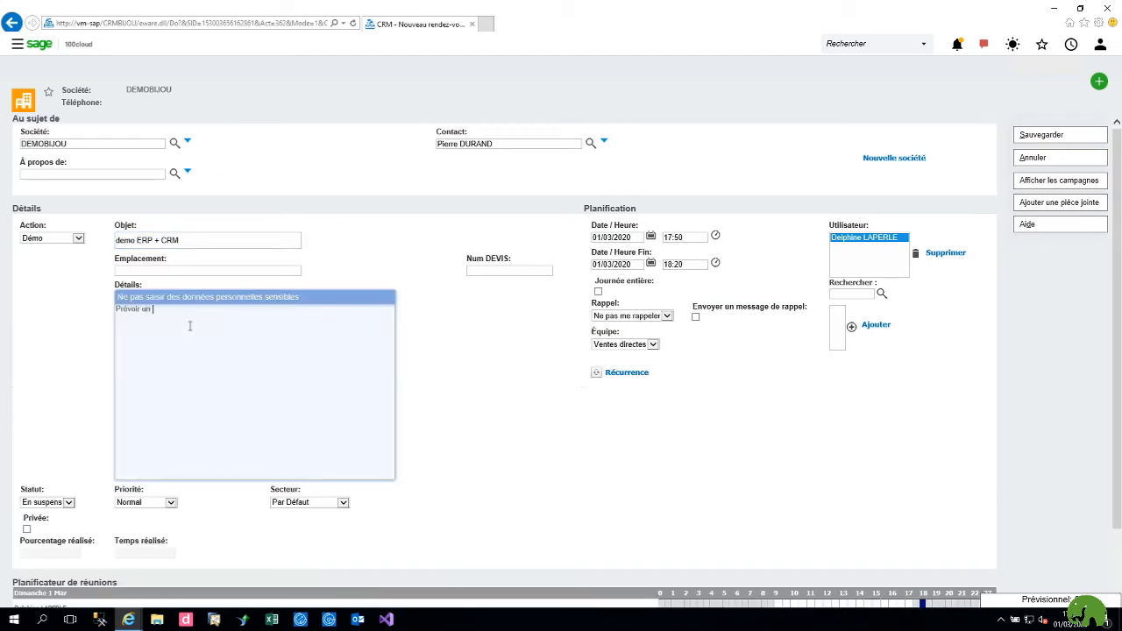
{"action": "type", "text": "Prévoir un vidéo"}
{"action": "type", "text": "plé"}
{"action": "type", "text": "ter fiche d"}
{"action": "type", "text": "e de"}
Step: Schedule the appointment for 09/03/2020 from 09:00 to 12:00
{"action": "left_click", "coordinate": [654, 242]}
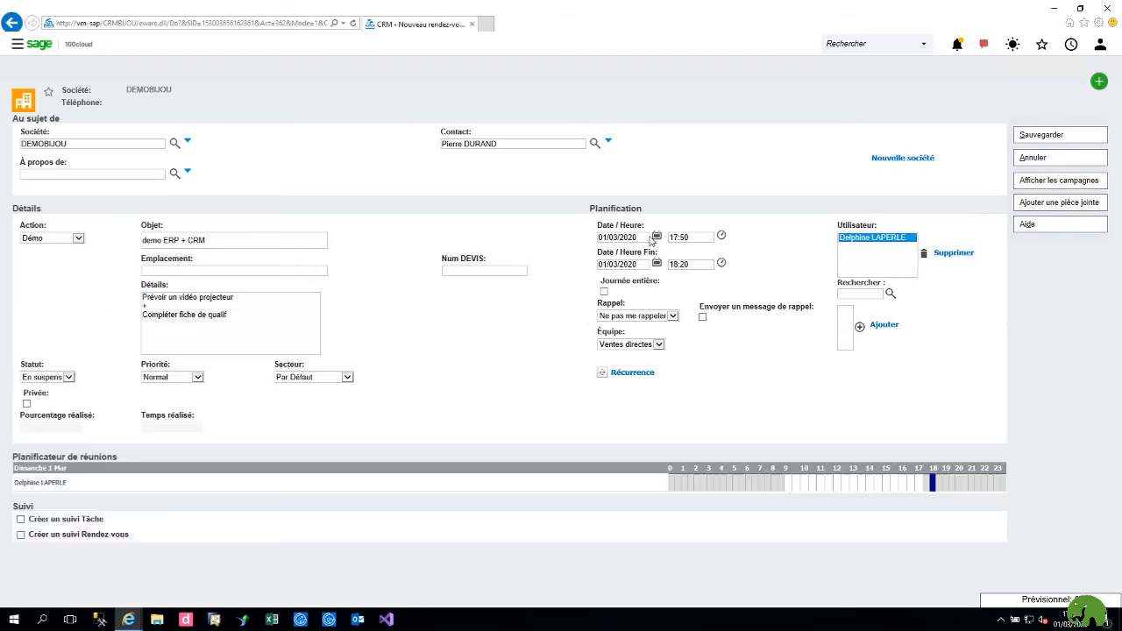
{"action": "left_click", "coordinate": [655, 238]}
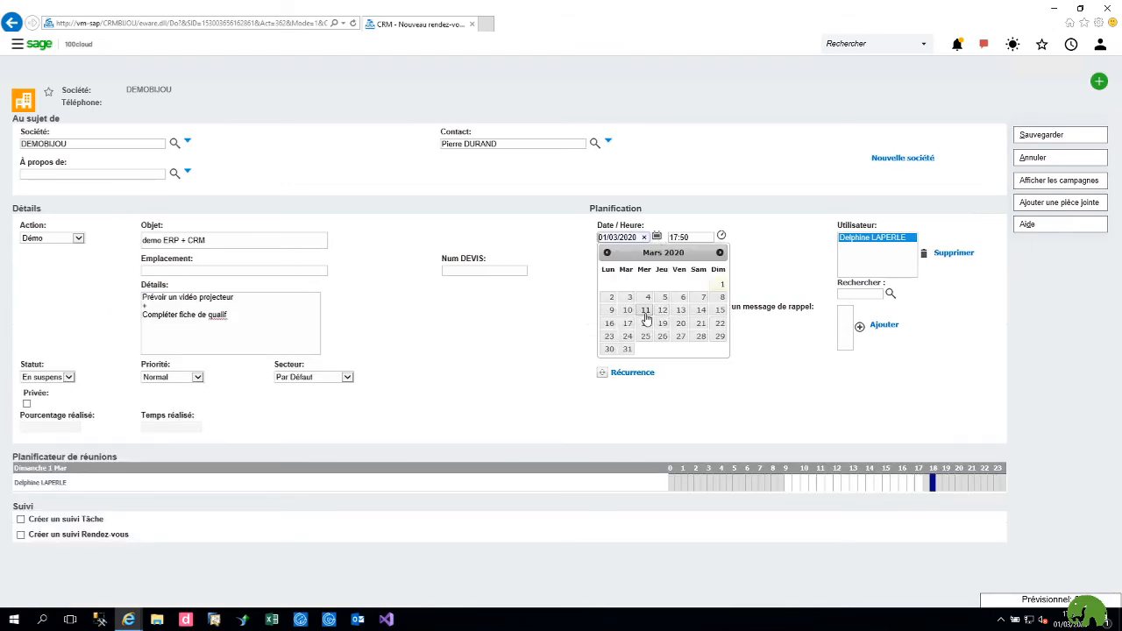
{"action": "left_click", "coordinate": [612, 311]}
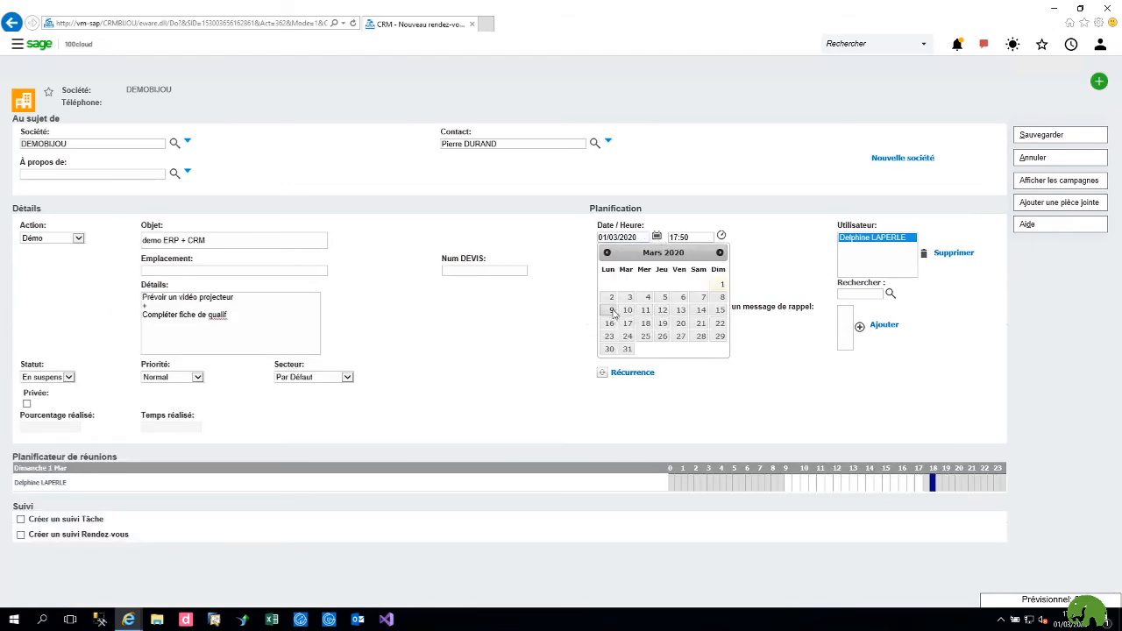
{"action": "left_click", "coordinate": [689, 237]}
{"action": "scroll", "coordinate": [692, 293], "scroll_direction": "up", "scroll_amount": 8}
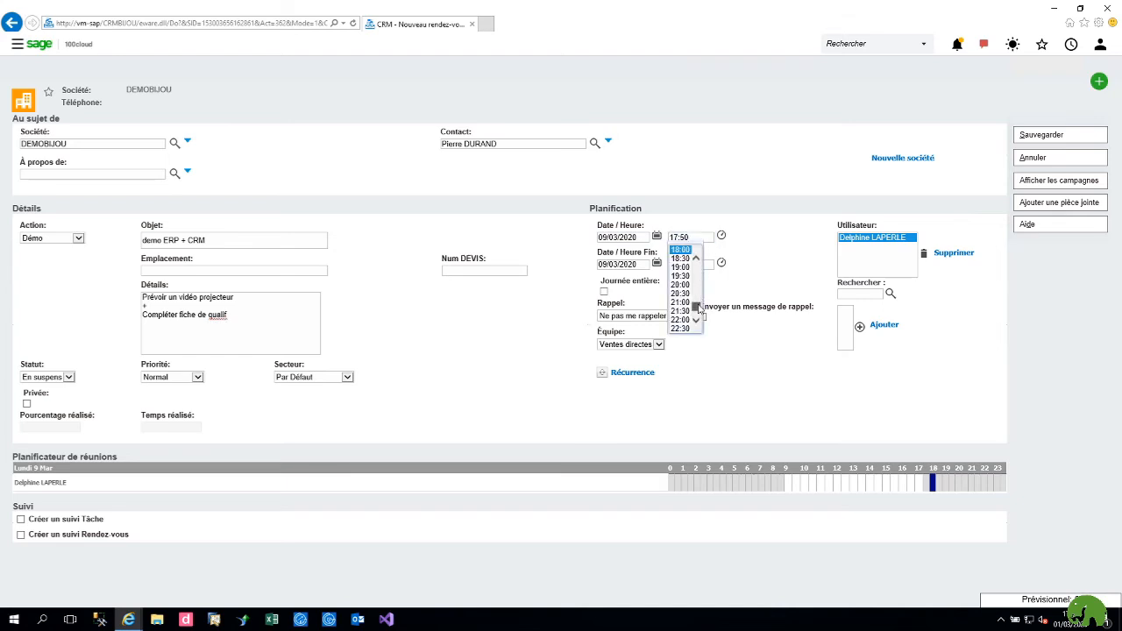
{"action": "left_click", "coordinate": [691, 292]}
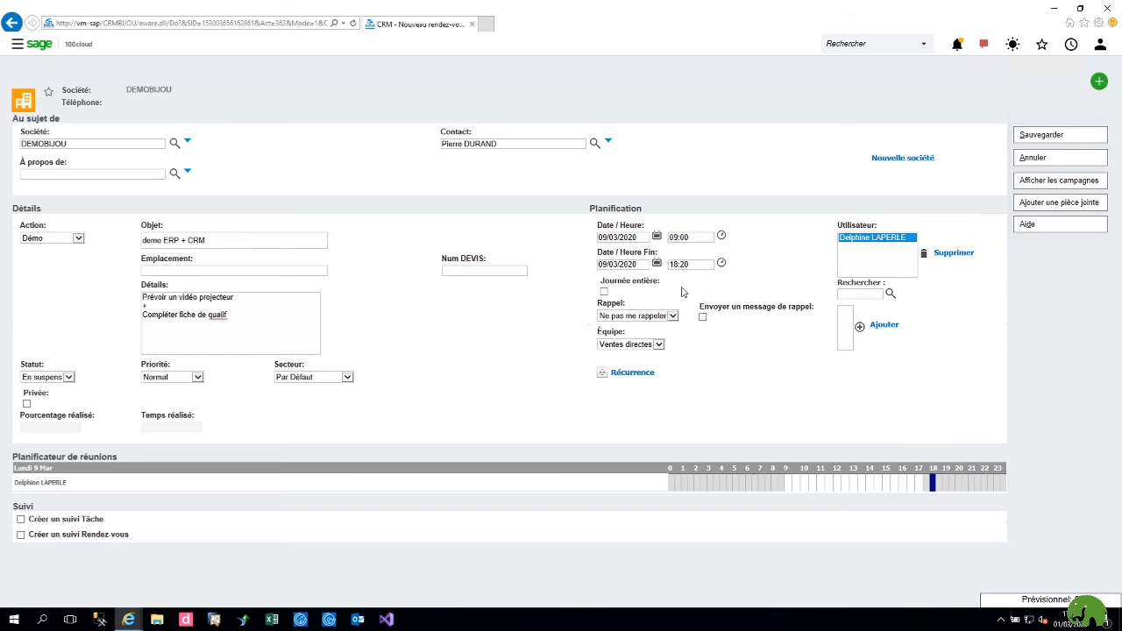
{"action": "left_click", "coordinate": [686, 264]}
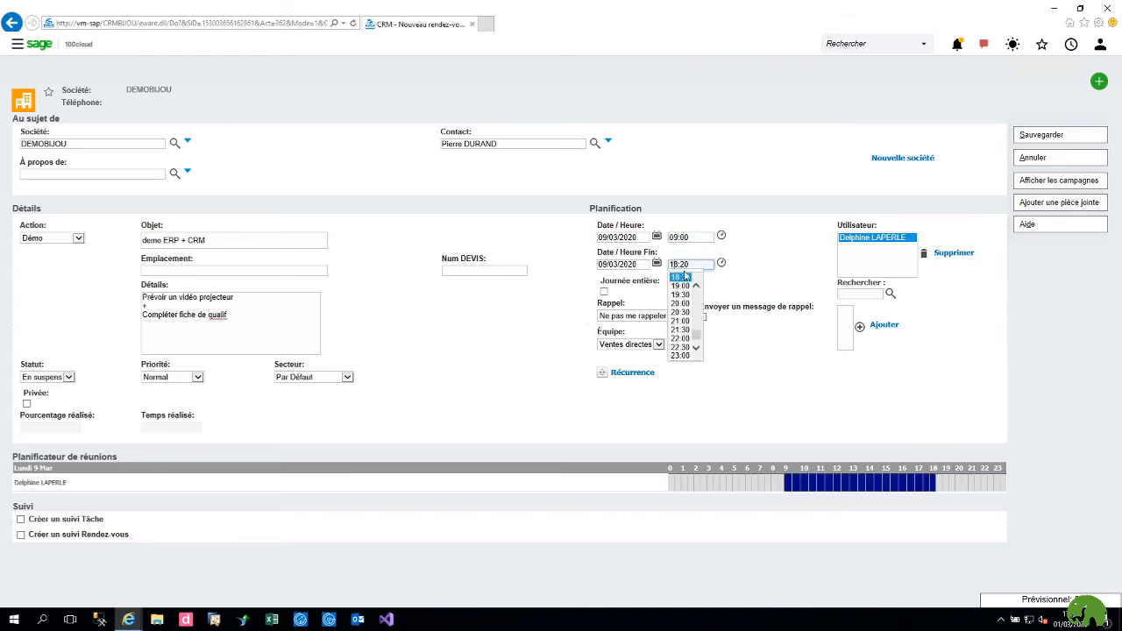
{"action": "left_click_drag", "start_coordinate": [697, 334], "coordinate": [697, 316]}
{"action": "left_click", "coordinate": [681, 321]}
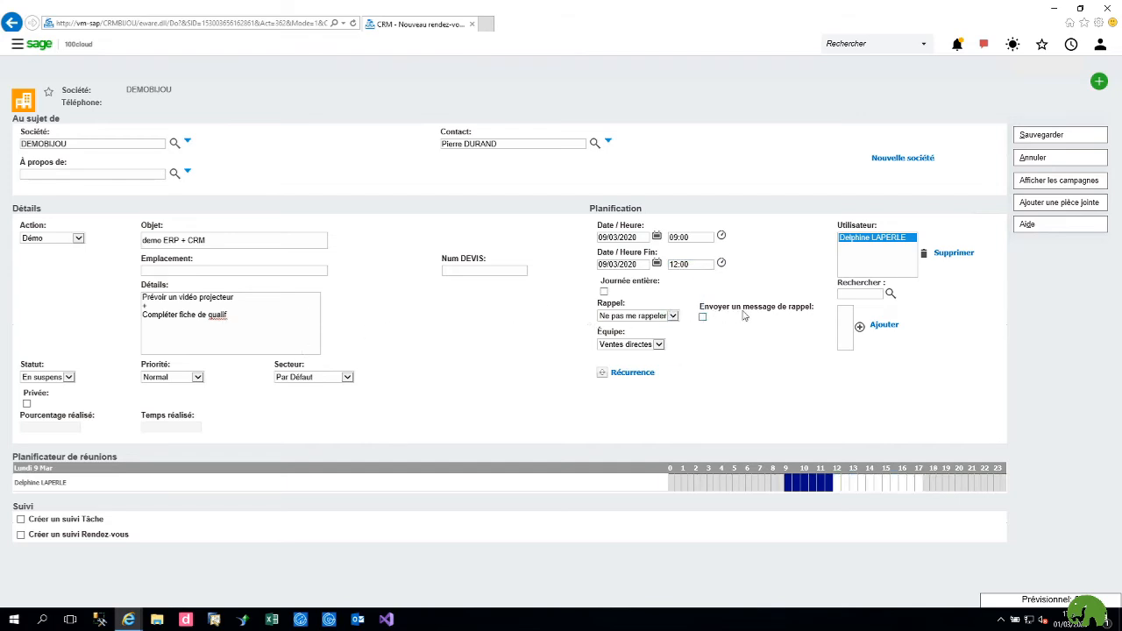
Step: Add a 30-minute reminder and save the appointment
{"action": "left_click", "coordinate": [672, 318]}
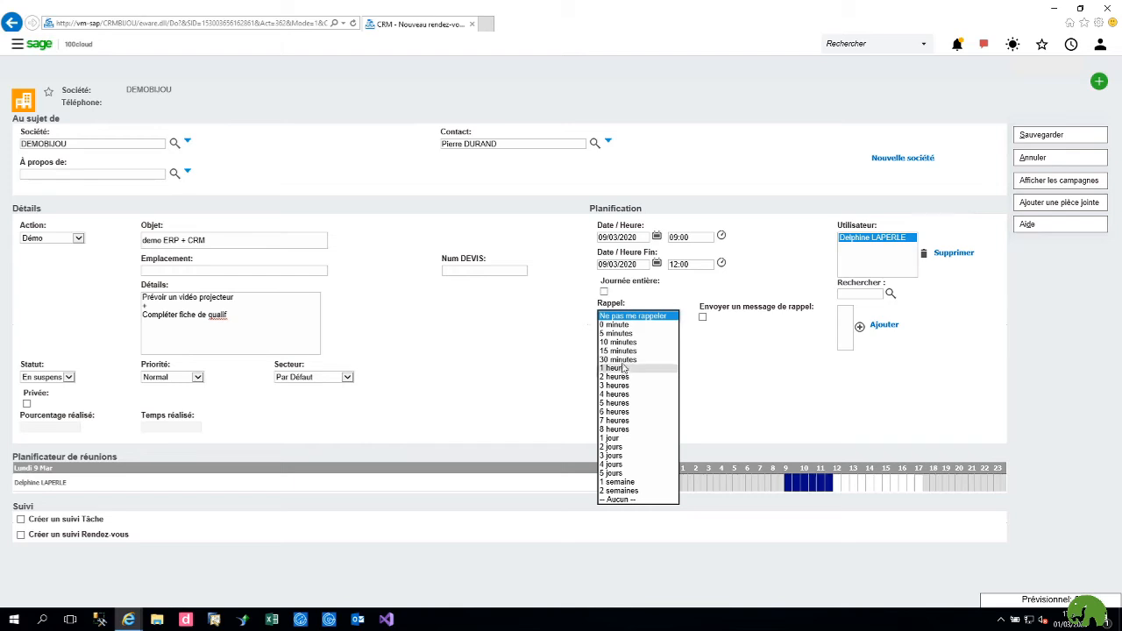
{"action": "left_click", "coordinate": [627, 360]}
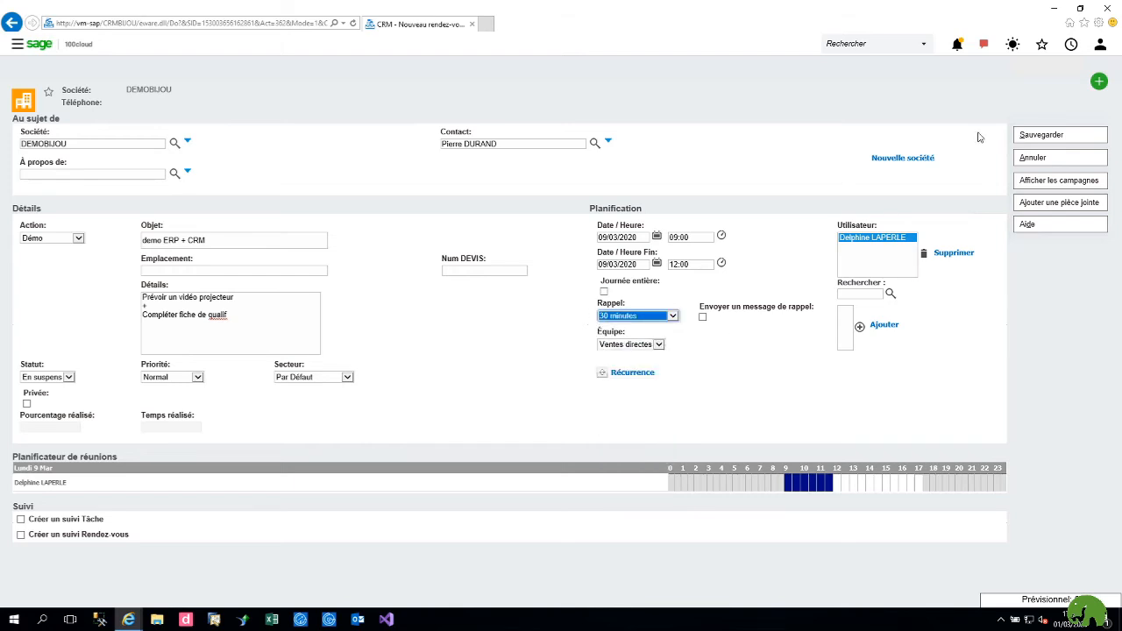
{"action": "left_click", "coordinate": [1039, 135]}
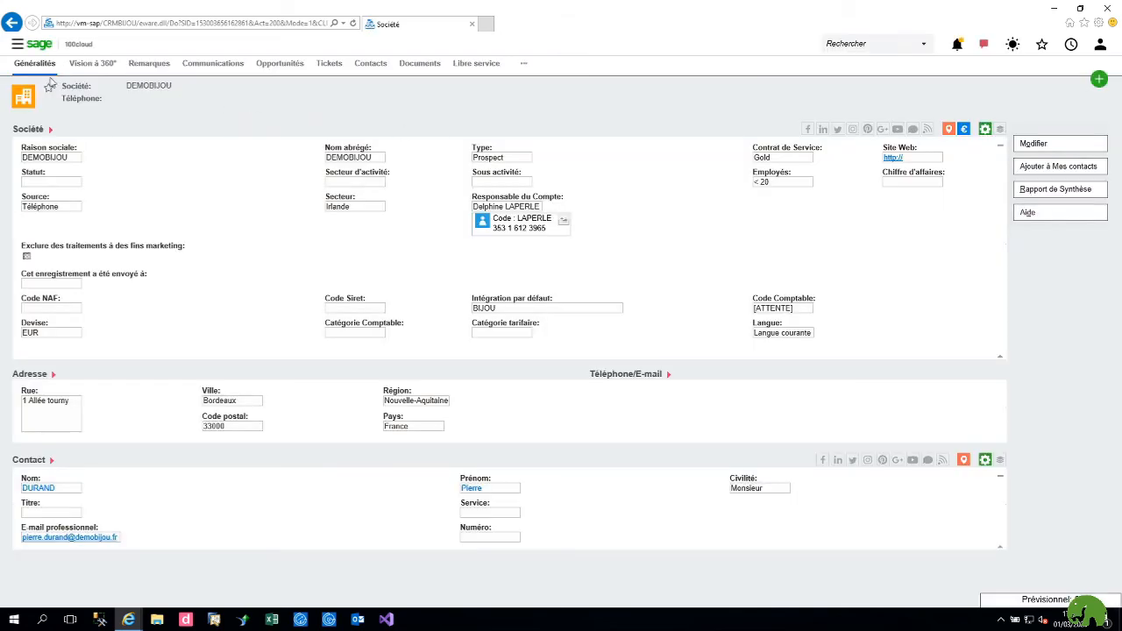
{"action": "left_click", "coordinate": [30, 49]}
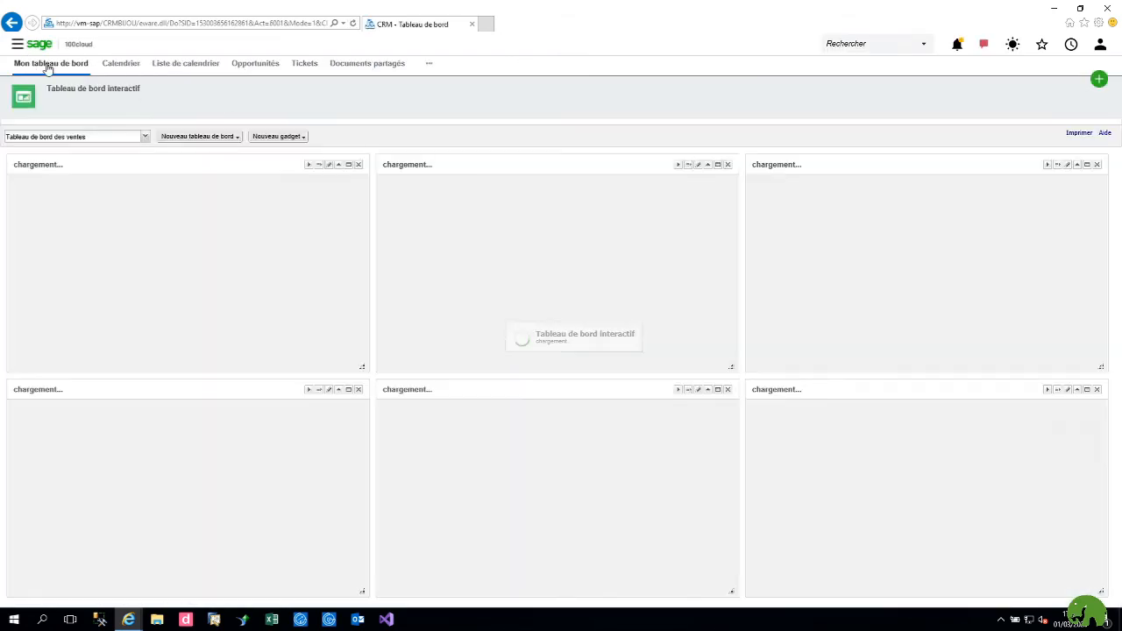
{"action": "left_click", "coordinate": [129, 71]}
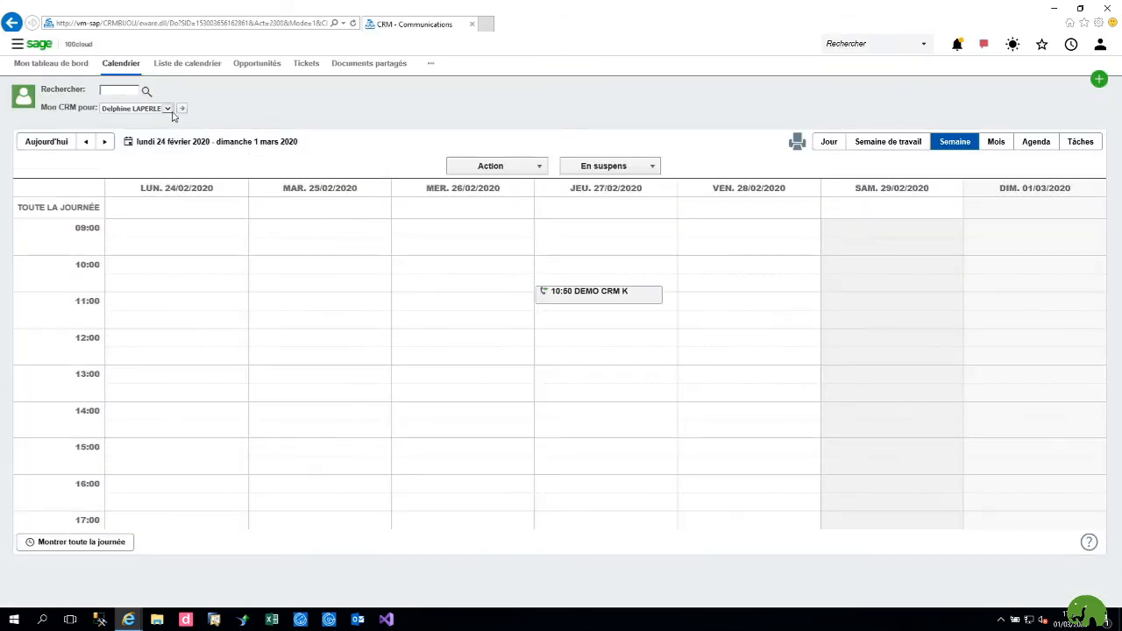
{"action": "left_click", "coordinate": [104, 142]}
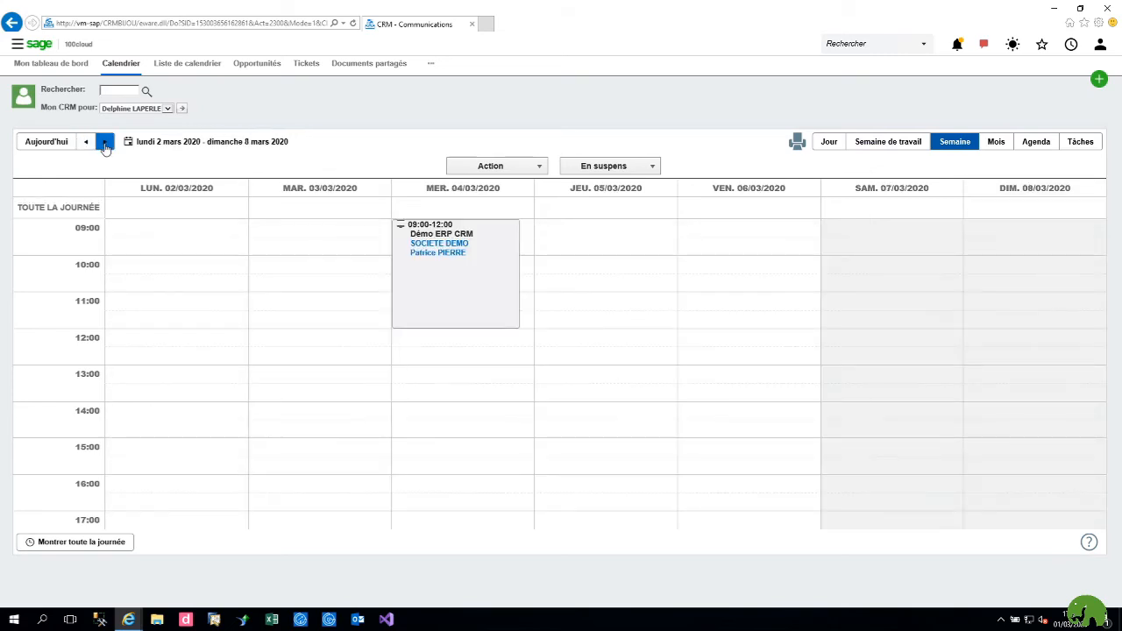
{"action": "left_click", "coordinate": [104, 144]}
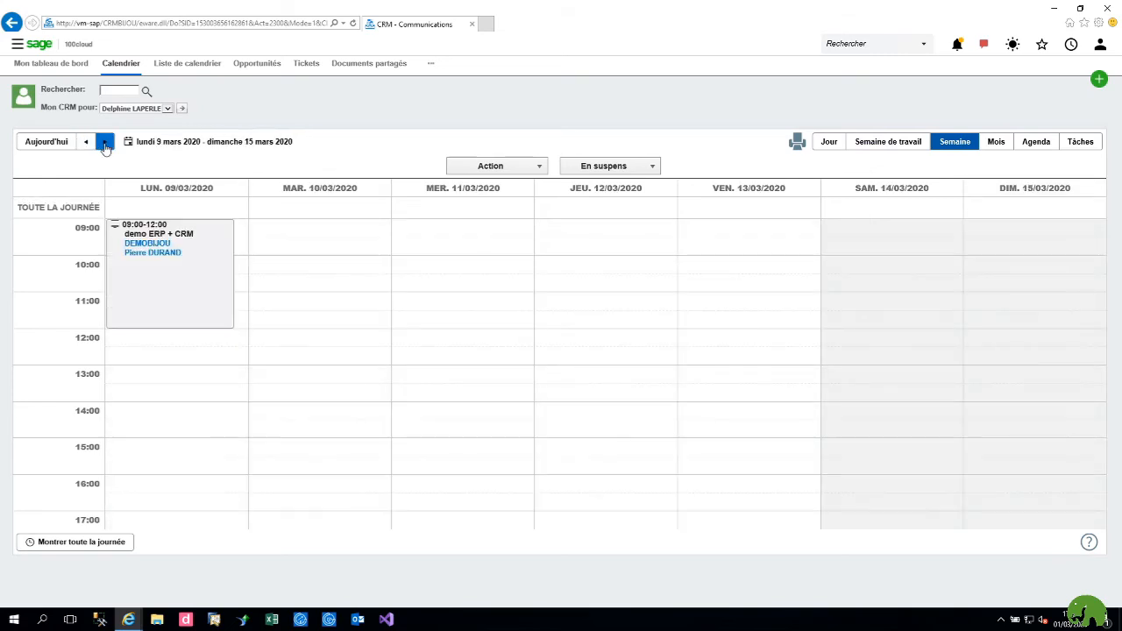
{"action": "left_click", "coordinate": [148, 249]}
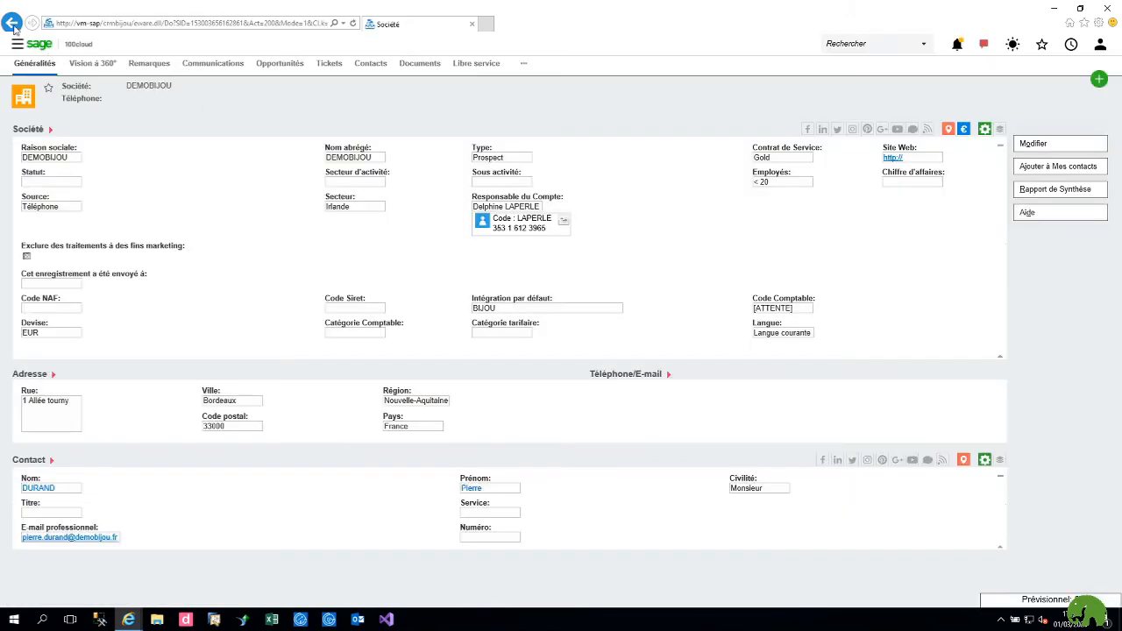
{"action": "left_click", "coordinate": [11, 23]}
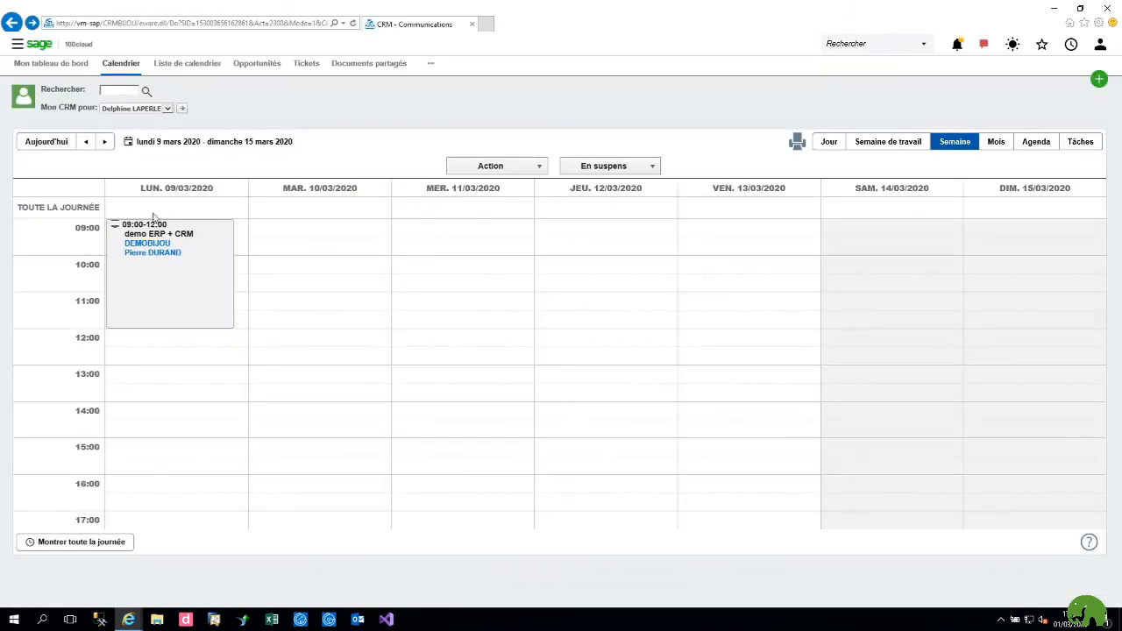
{"action": "mouse_move", "coordinate": [144, 273]}
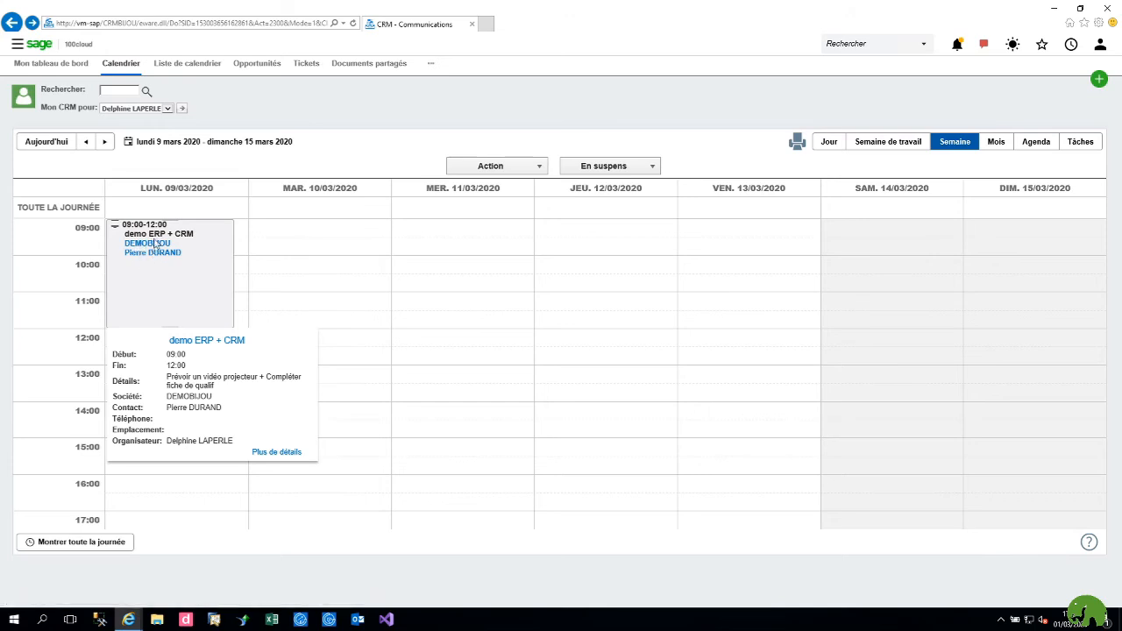
{"action": "left_click", "coordinate": [148, 244]}
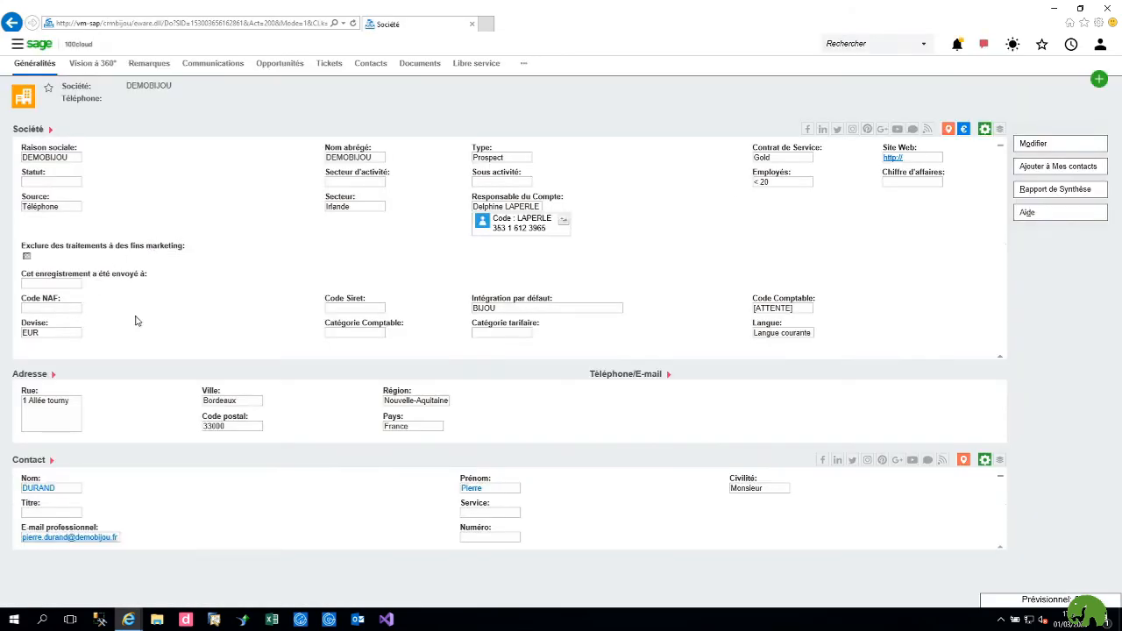
Step: Mark the demo ERP + CRM appointment Terminée from DEMOBIJOU's Communications list
{"action": "left_click", "coordinate": [1032, 143]}
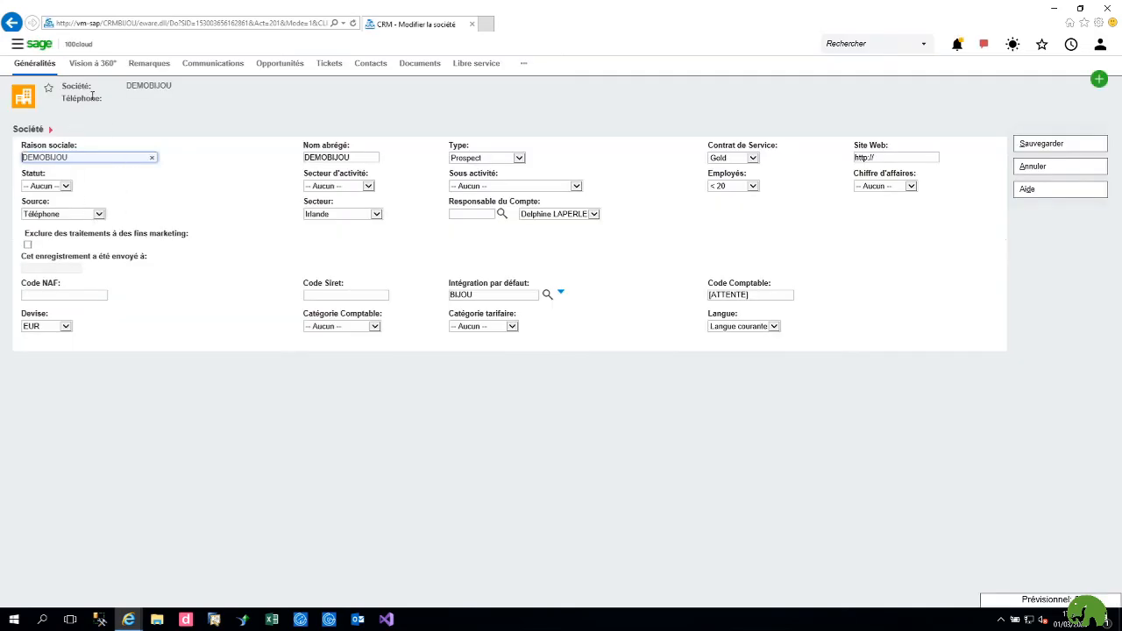
{"action": "left_click", "coordinate": [1057, 169]}
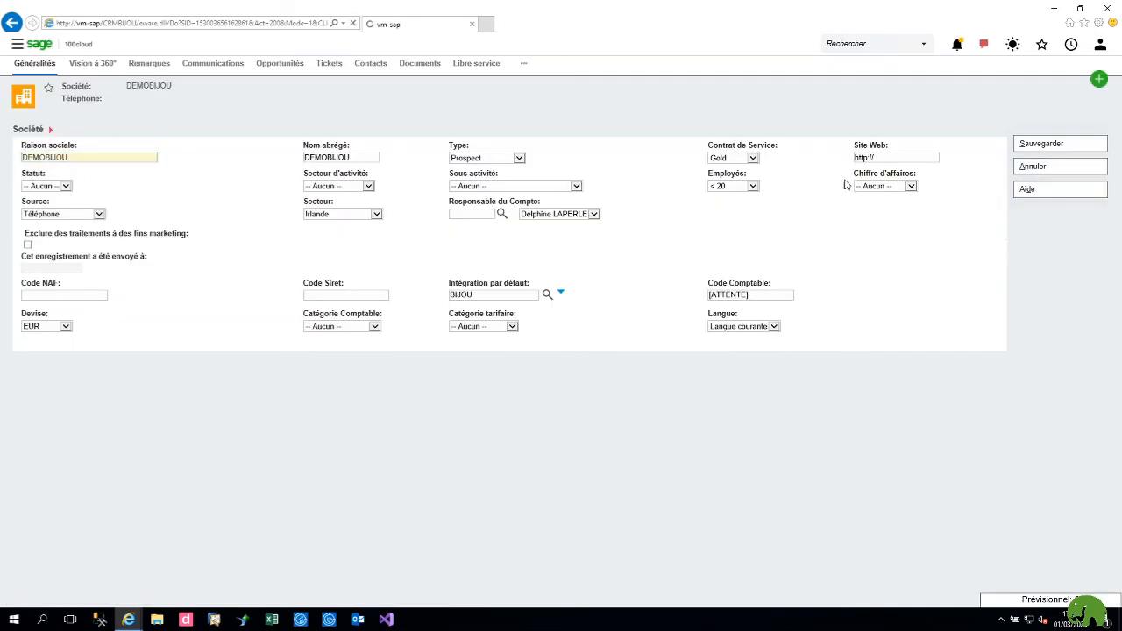
{"action": "left_click", "coordinate": [207, 67]}
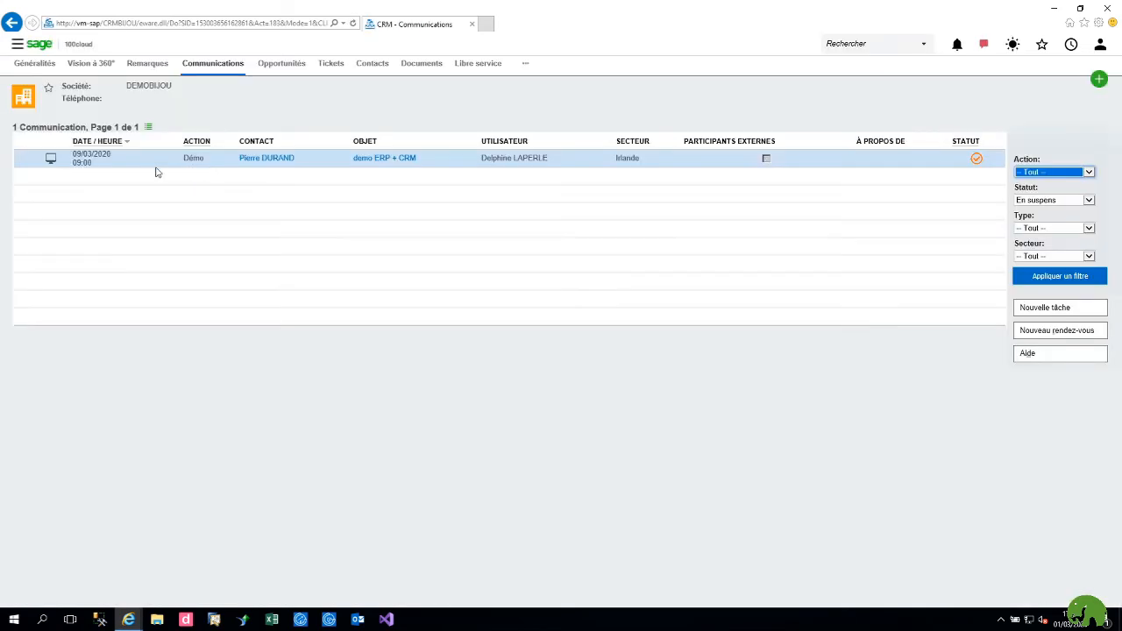
{"action": "left_click", "coordinate": [976, 162]}
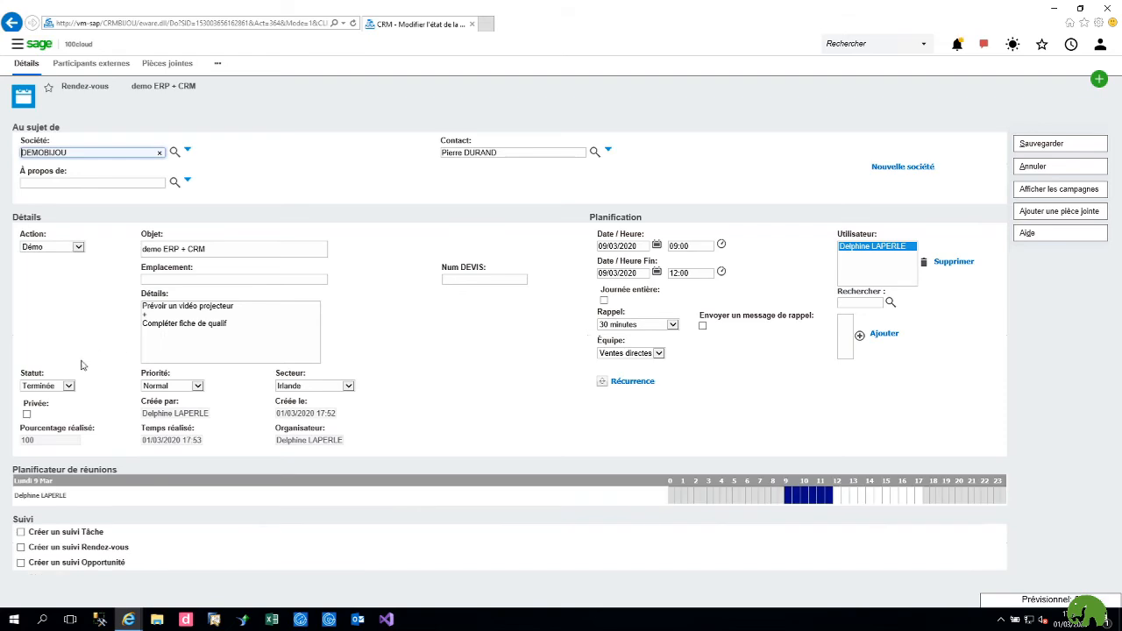
{"action": "left_click", "coordinate": [69, 387]}
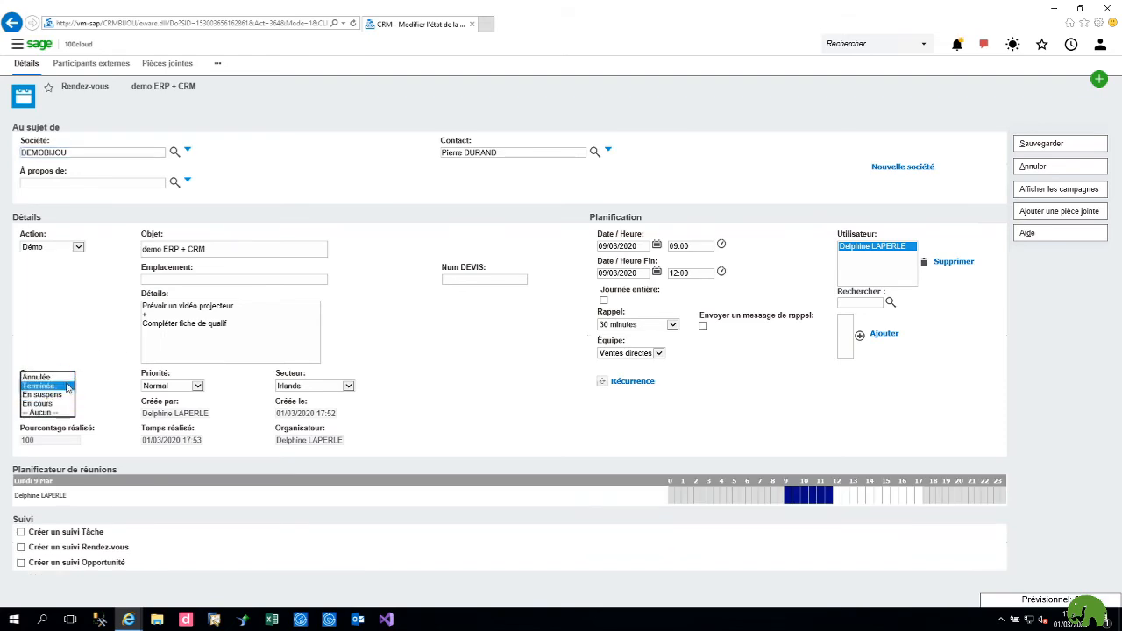
{"action": "left_click", "coordinate": [85, 362]}
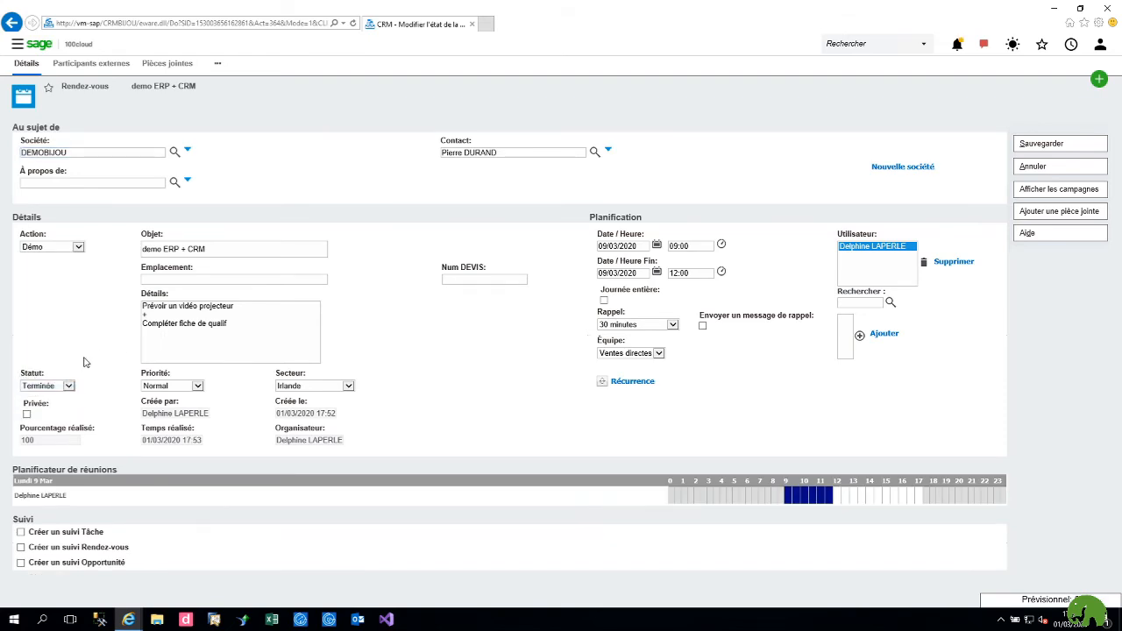
{"action": "left_click", "coordinate": [1037, 172]}
{"action": "left_click", "coordinate": [1099, 79]}
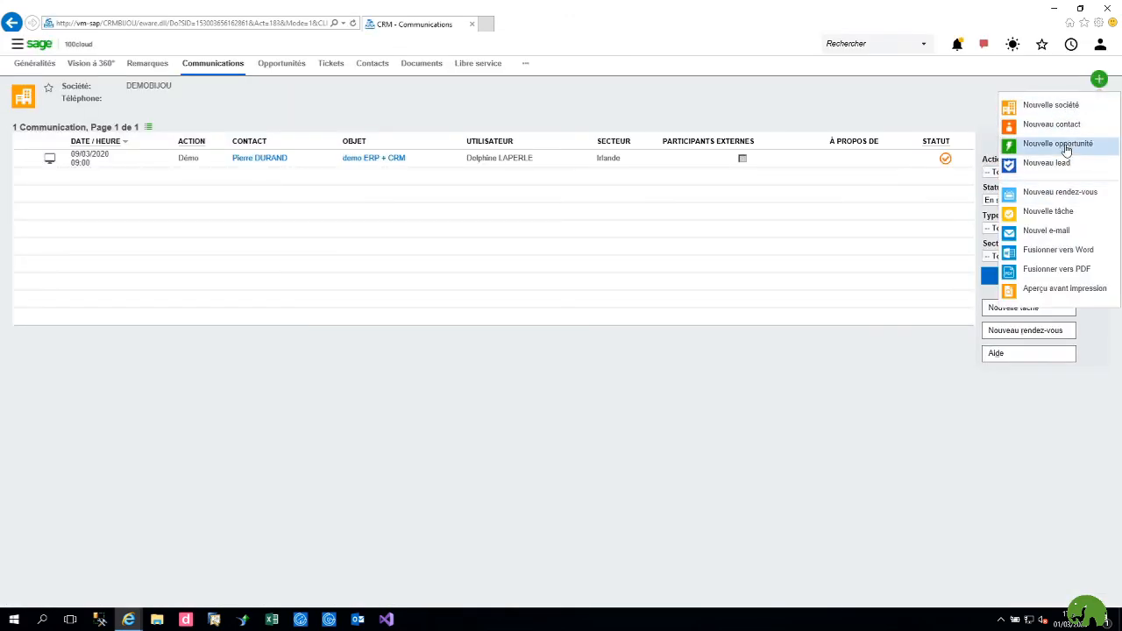
Step: Start a new DEMOBIJOU opportunity described as 'DEMO ERP + CRM'
{"action": "left_click", "coordinate": [1066, 151]}
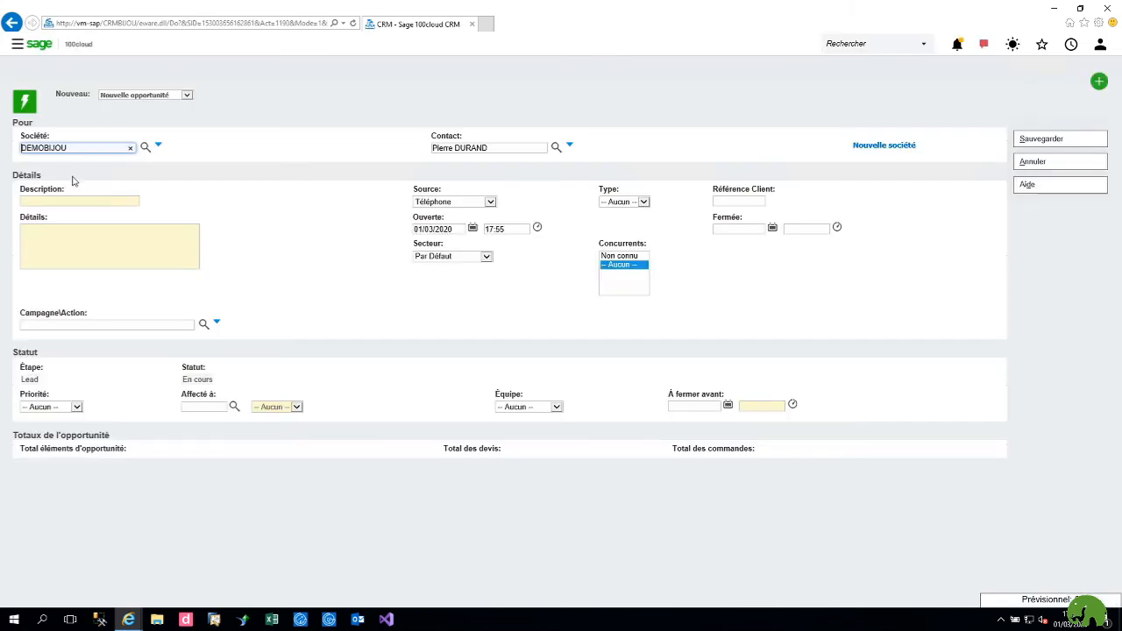
{"action": "left_click", "coordinate": [67, 203]}
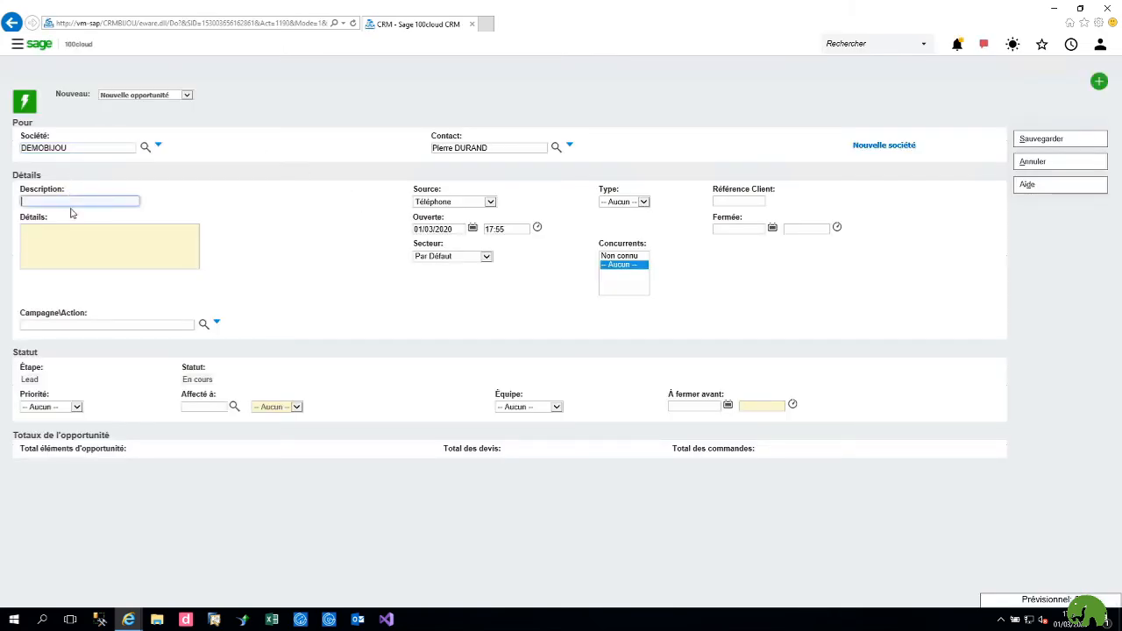
{"action": "type", "text": "DEMO ERP + CRM"}
Step: Write the quote details with user counts, correcting the spellings of Compta and Users
{"action": "left_click", "coordinate": [97, 255]}
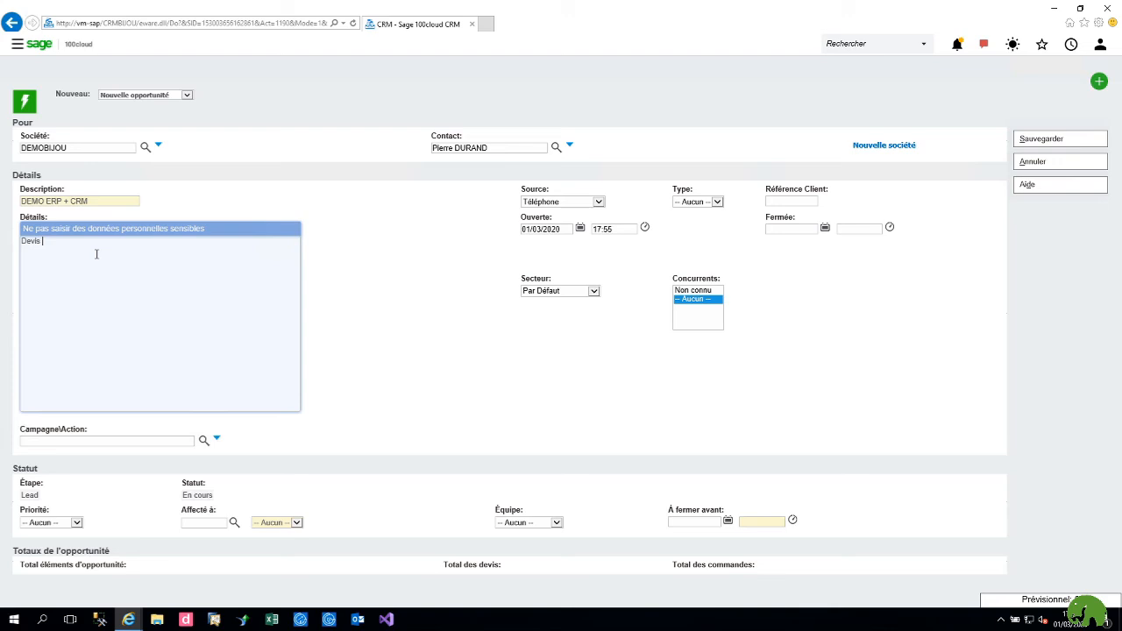
{"action": "type", "text": "Devis"}
{"action": "key", "text": "Home"}
{"action": "key", "text": "Return"}
{"action": "key", "text": "BackSpace"}
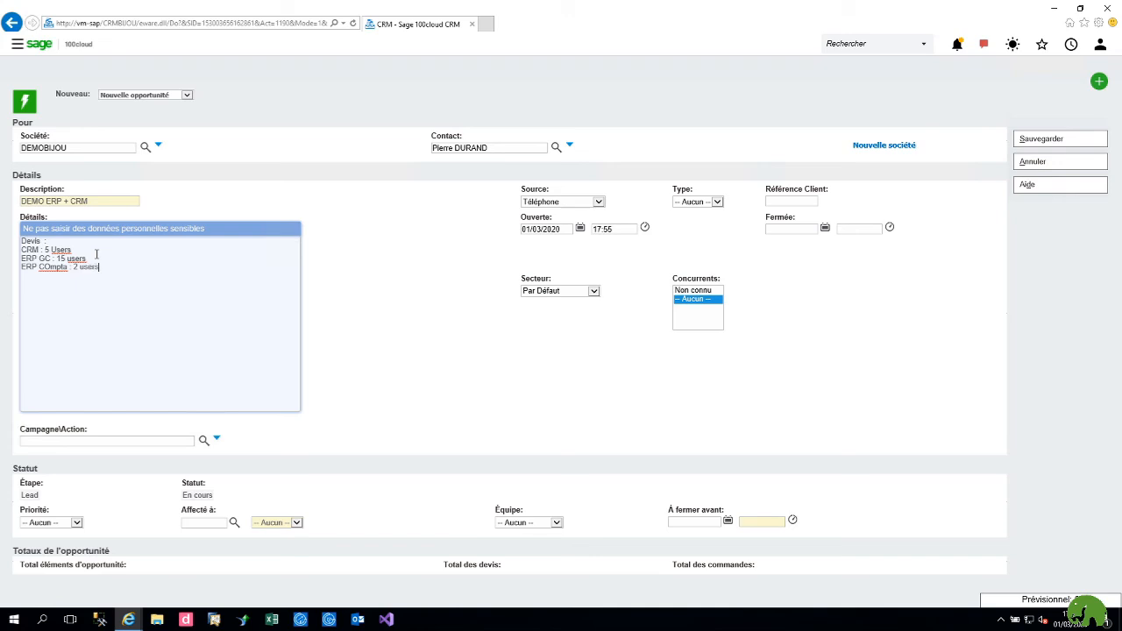
{"action": "right_click", "coordinate": [53, 263]}
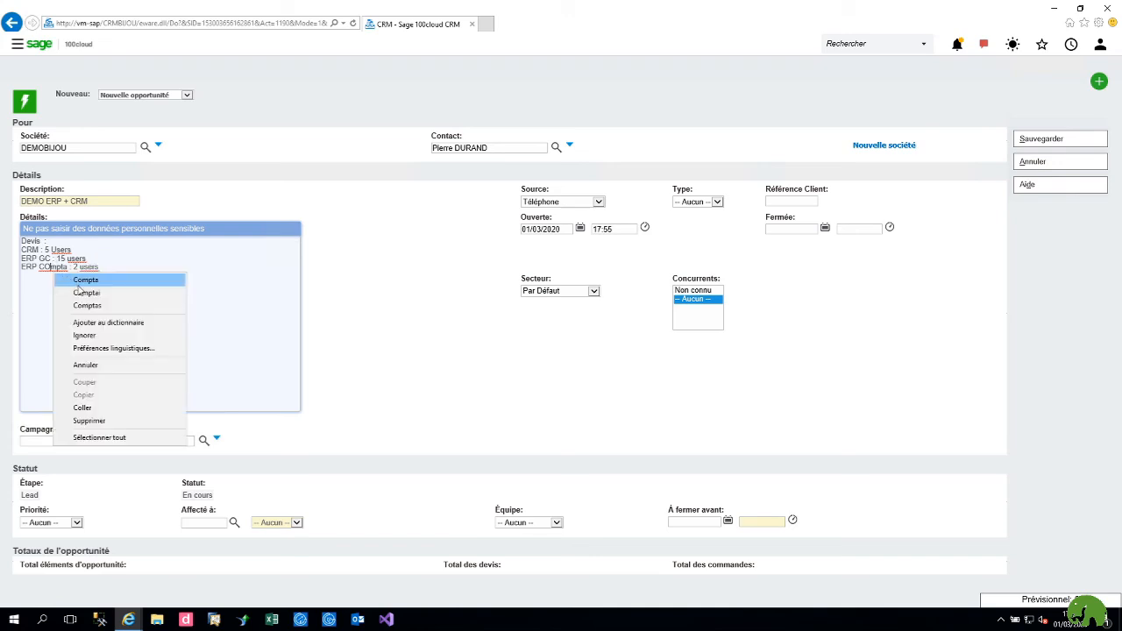
{"action": "left_click", "coordinate": [78, 290]}
{"action": "right_click", "coordinate": [60, 250]}
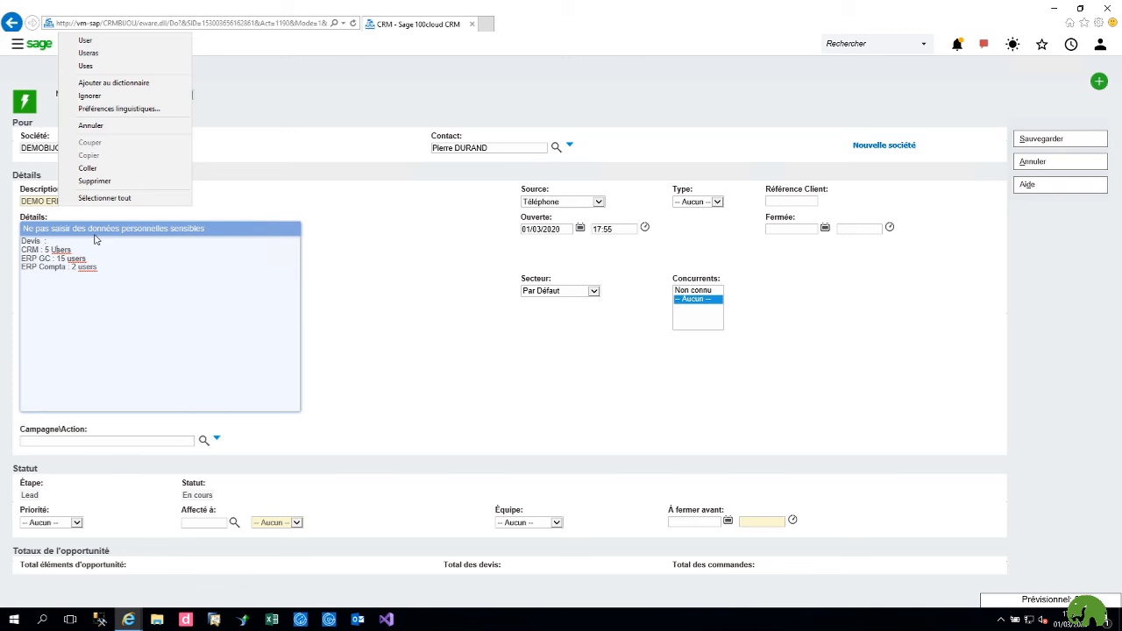
{"action": "left_click", "coordinate": [86, 40]}
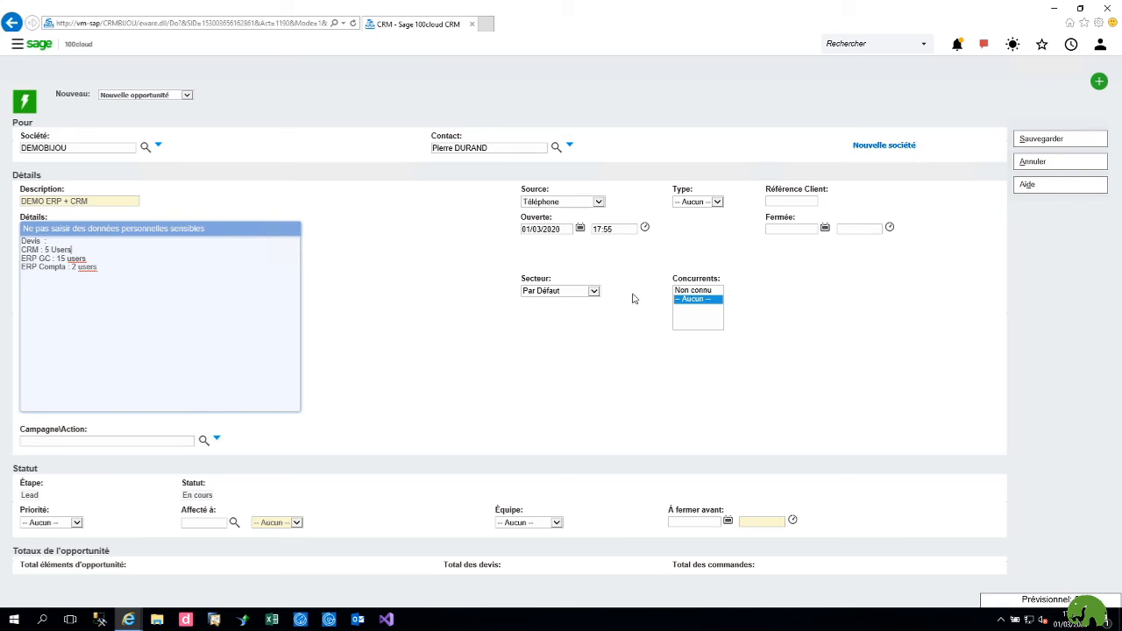
Step: Assign the opportunity to a salesperson, set close-by date 31/03/2020, and save
{"action": "left_click", "coordinate": [274, 526]}
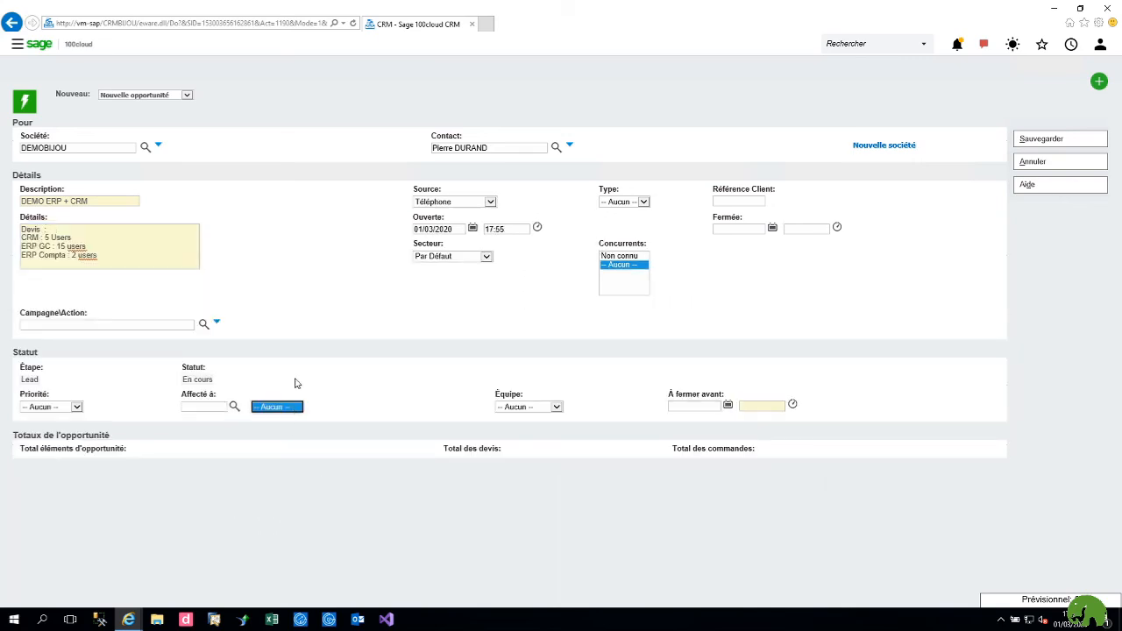
{"action": "left_click", "coordinate": [272, 407]}
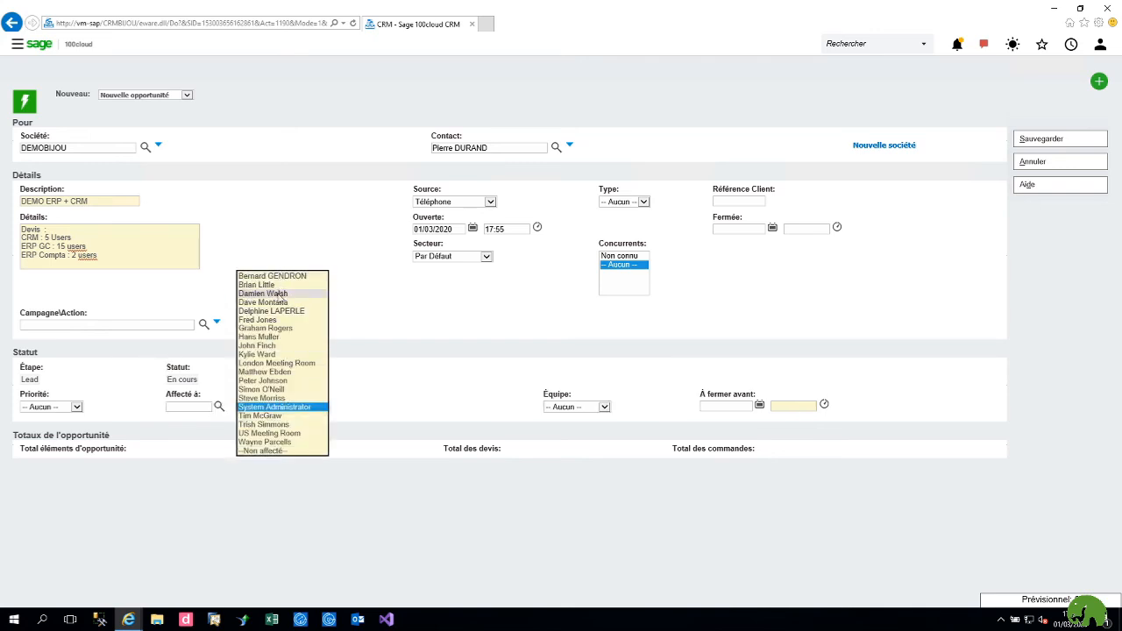
{"action": "left_click", "coordinate": [272, 312]}
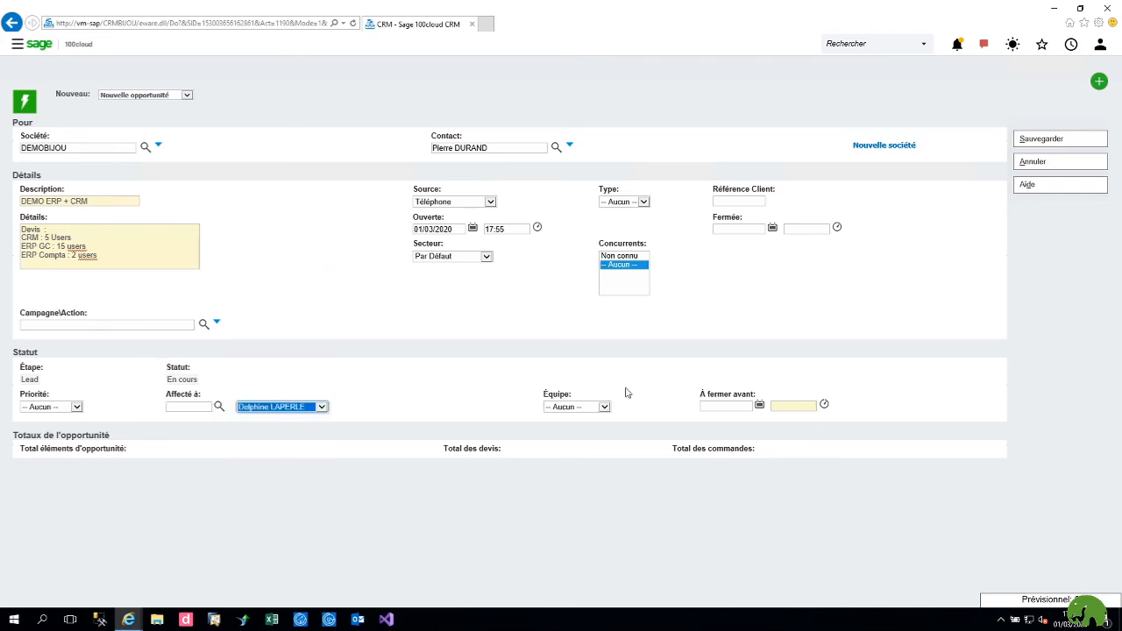
{"action": "left_click", "coordinate": [724, 405]}
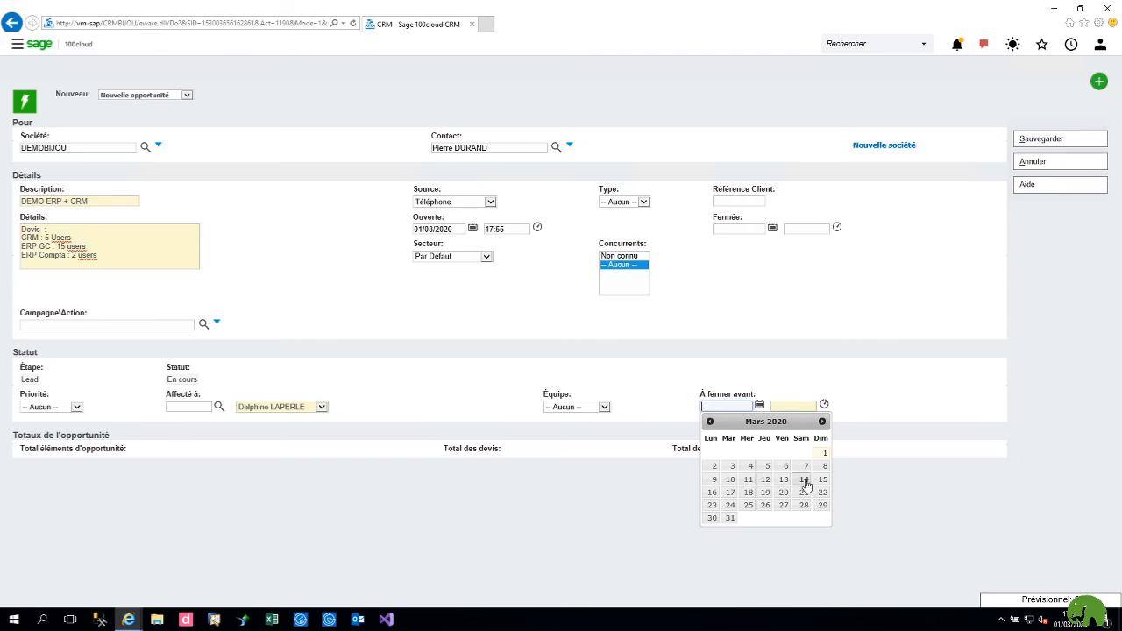
{"action": "left_click", "coordinate": [731, 519]}
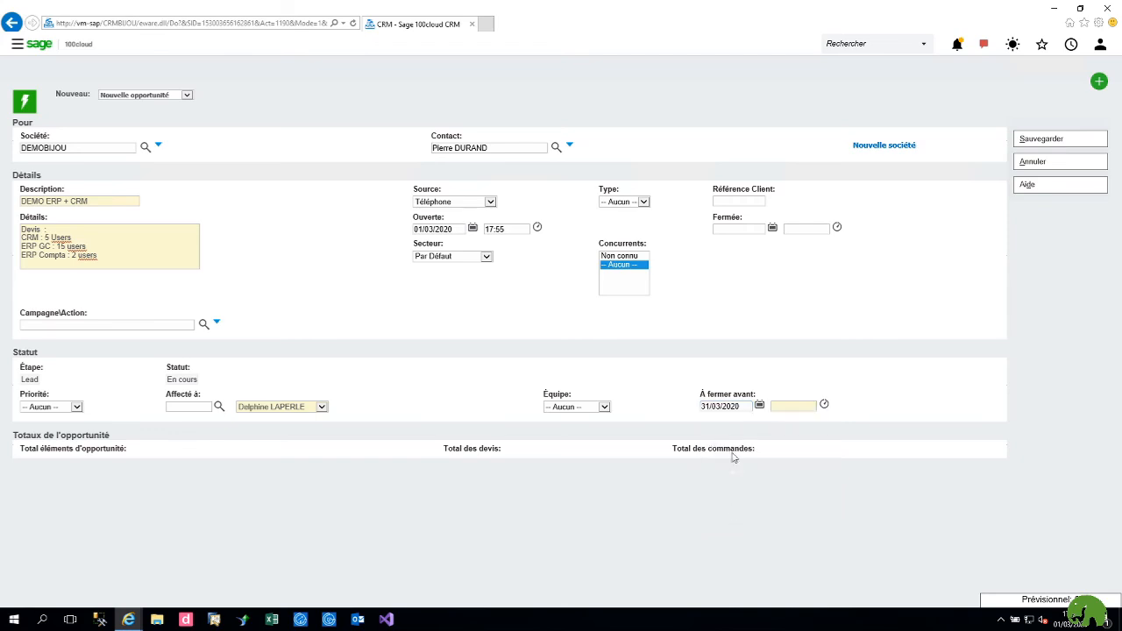
{"action": "left_click", "coordinate": [1016, 145]}
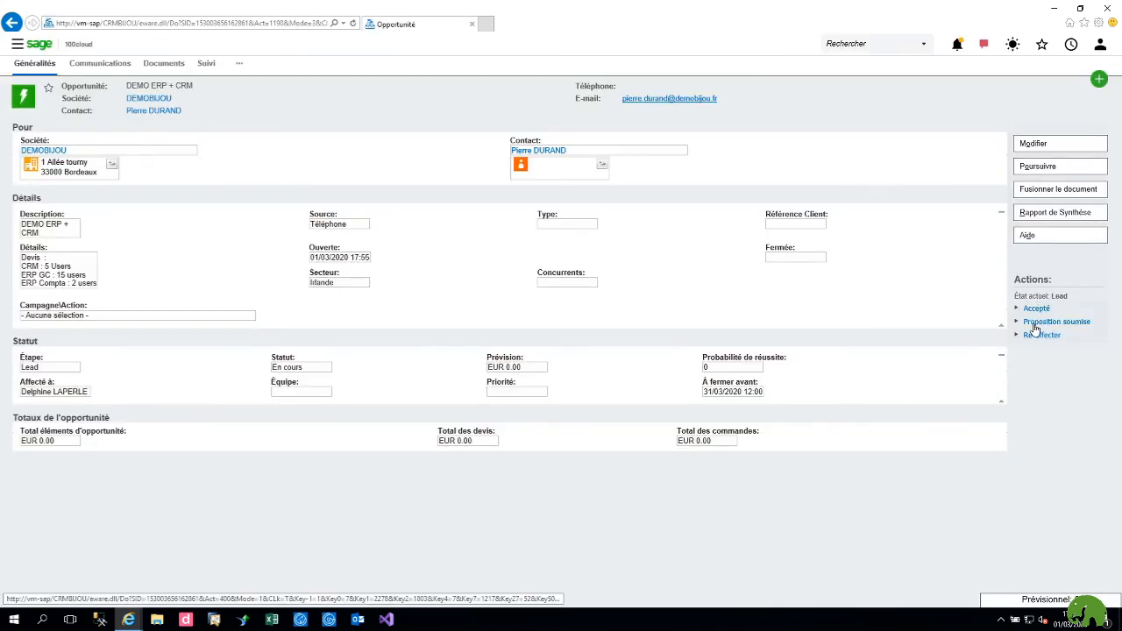
Step: Advance the opportunity to Proposition soumise with a 13000 EUR forecast, then view its Documents list
{"action": "left_click", "coordinate": [1035, 325]}
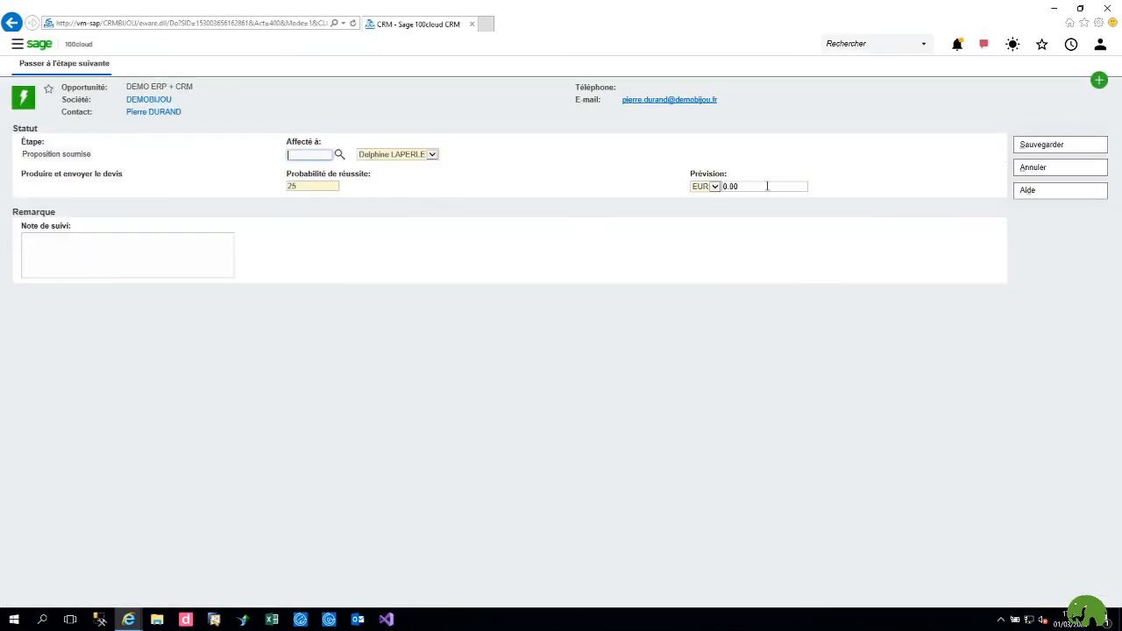
{"action": "left_click", "coordinate": [767, 185]}
{"action": "type", "text": "13000"}
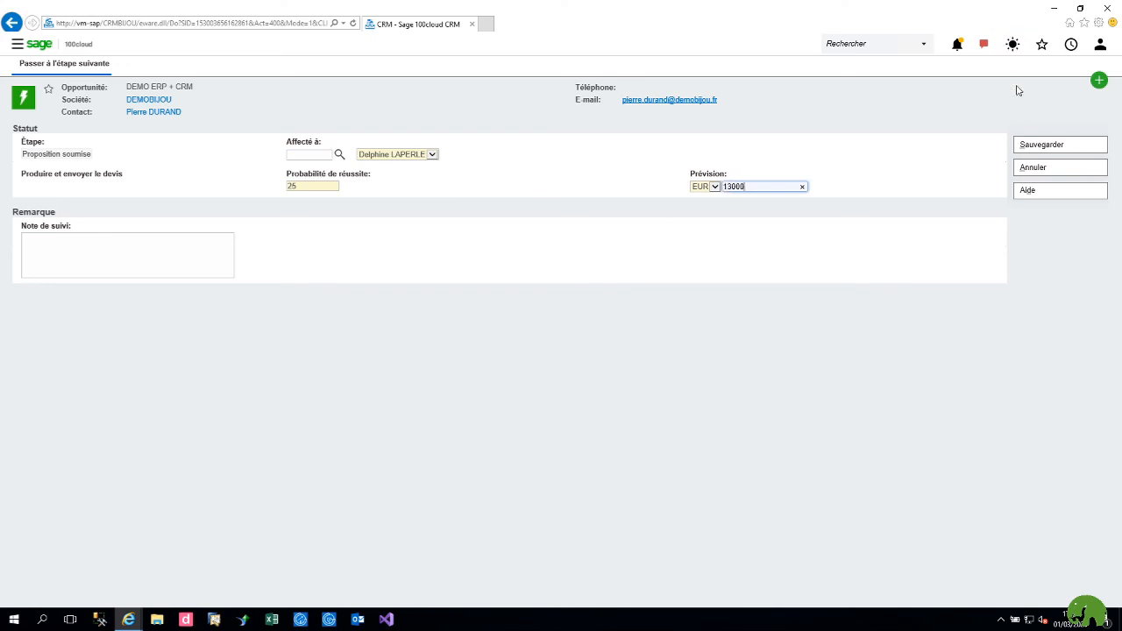
{"action": "left_click", "coordinate": [1033, 149]}
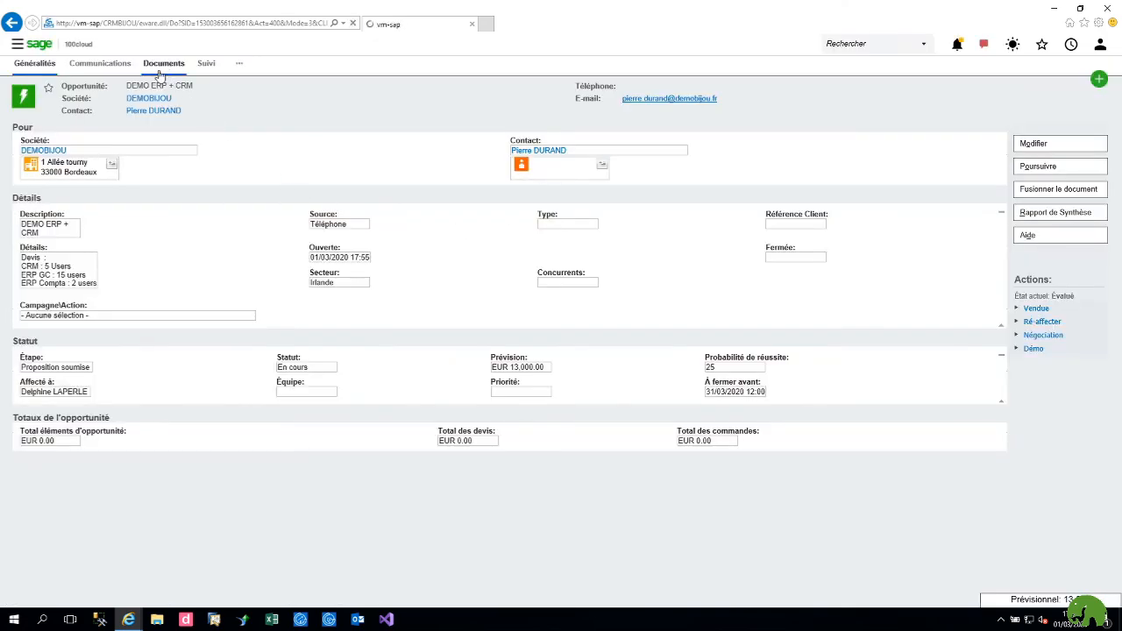
{"action": "left_click", "coordinate": [159, 73]}
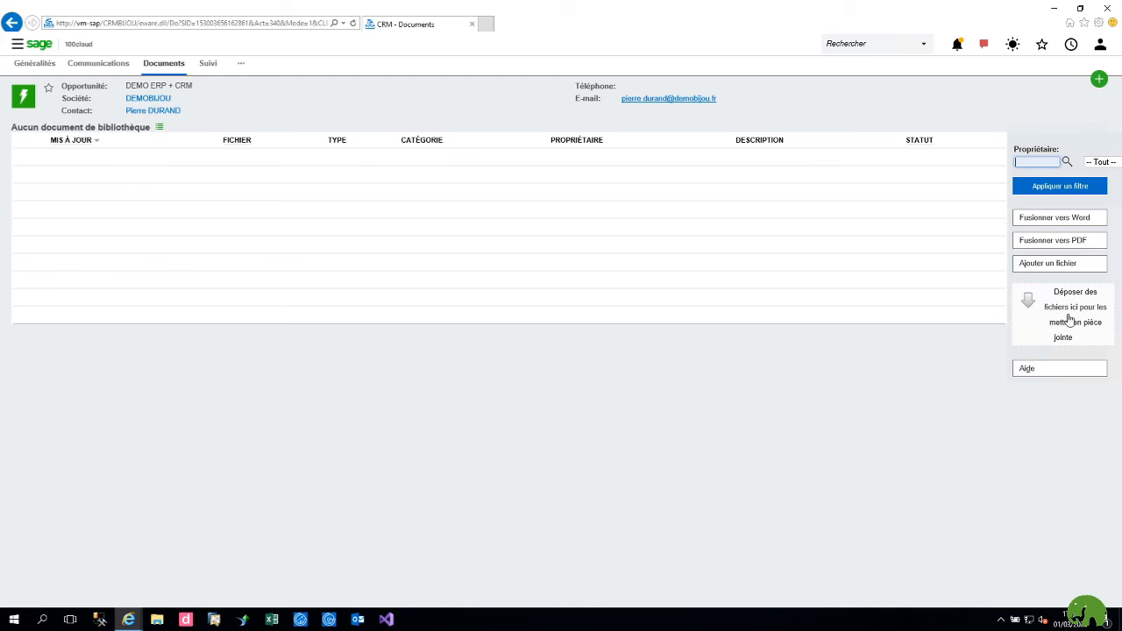
{"action": "left_click_drag", "start_coordinate": [815, 4], "coordinate": [591, 105]}
Step: Drag sql la rhune.txt from the Bureau folder onto the opportunity's document drop zone
{"action": "double_click", "coordinate": [925, 81]}
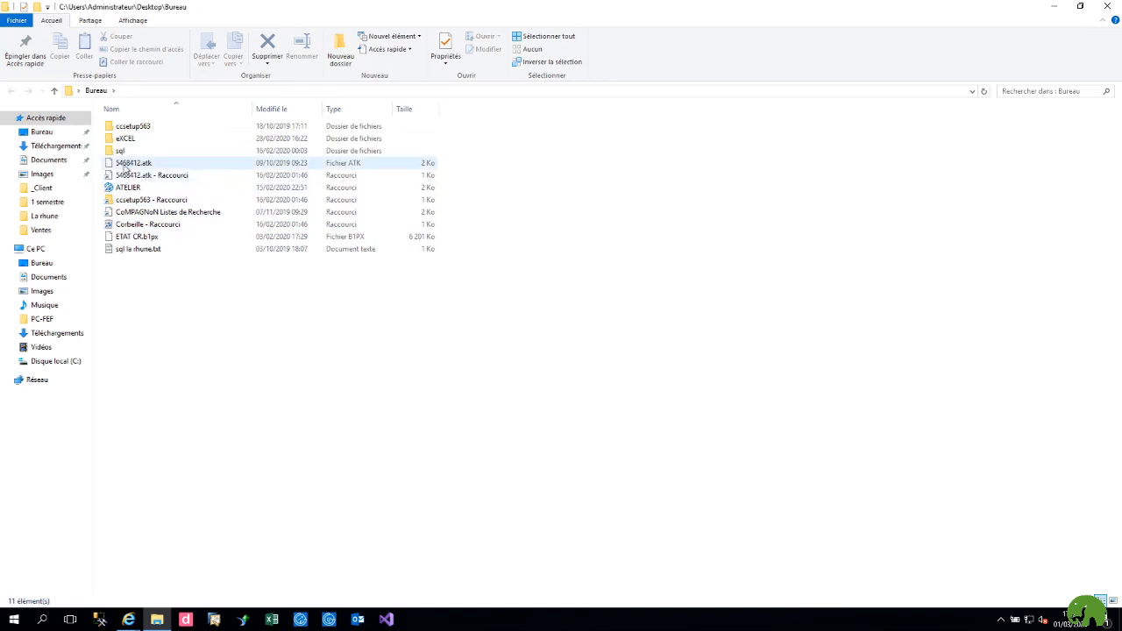
{"action": "left_click_drag", "start_coordinate": [247, 3], "coordinate": [342, 335]}
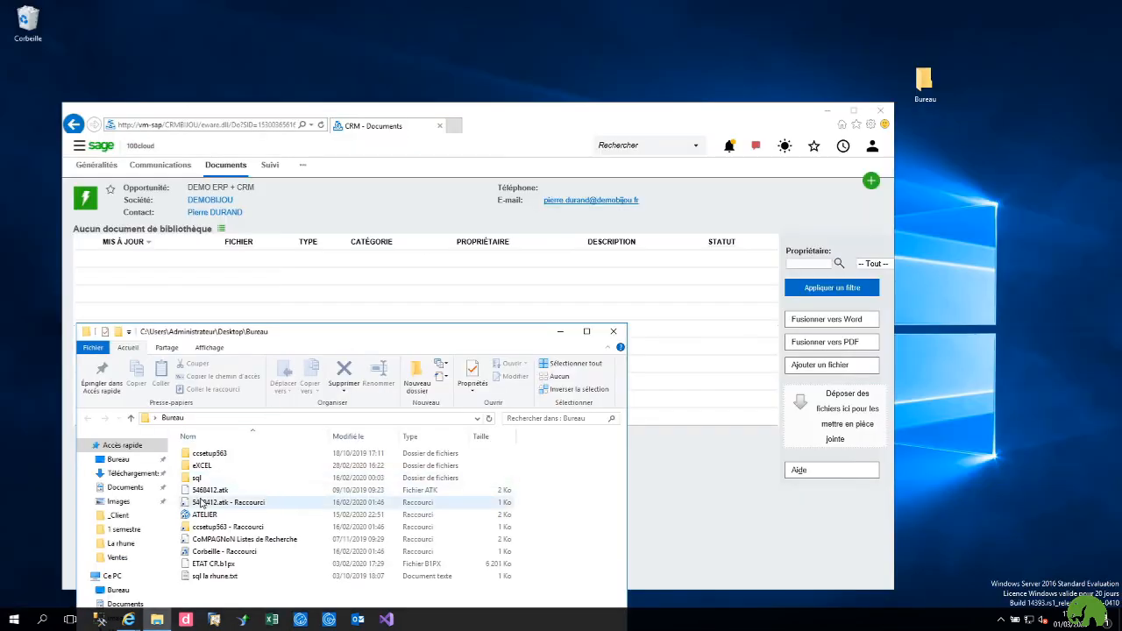
{"action": "left_click", "coordinate": [201, 579]}
{"action": "left_click_drag", "start_coordinate": [202, 579], "coordinate": [837, 428]}
{"action": "left_click", "coordinate": [613, 333]}
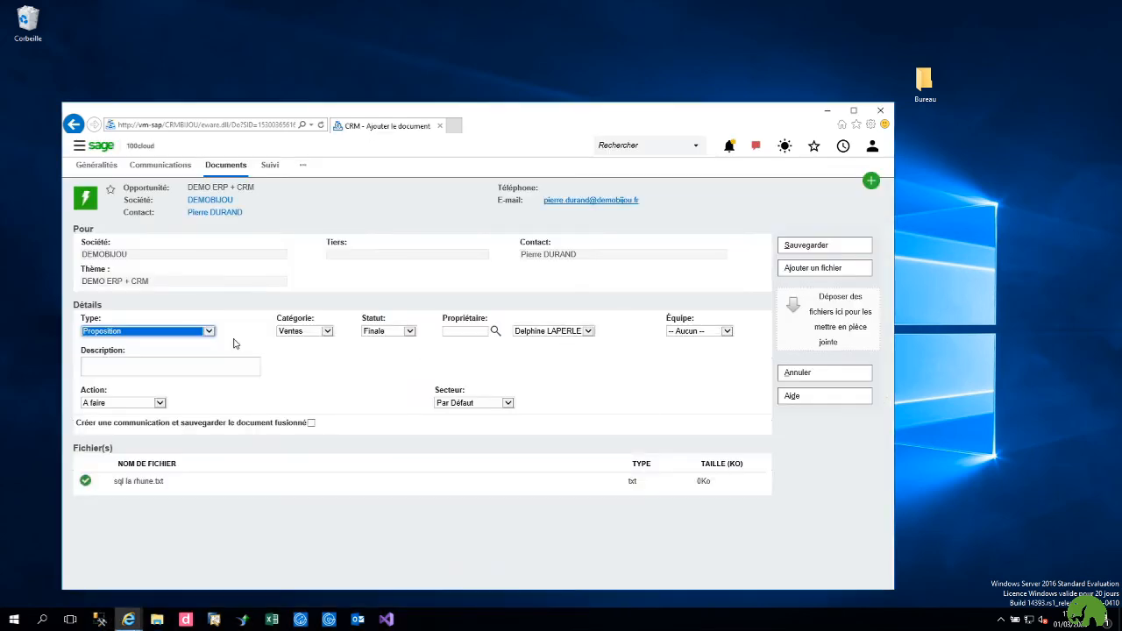
Step: Save the sql_la_rhune.txt proposal document and review the opportunity's tabs
{"action": "double_click", "coordinate": [505, 113]}
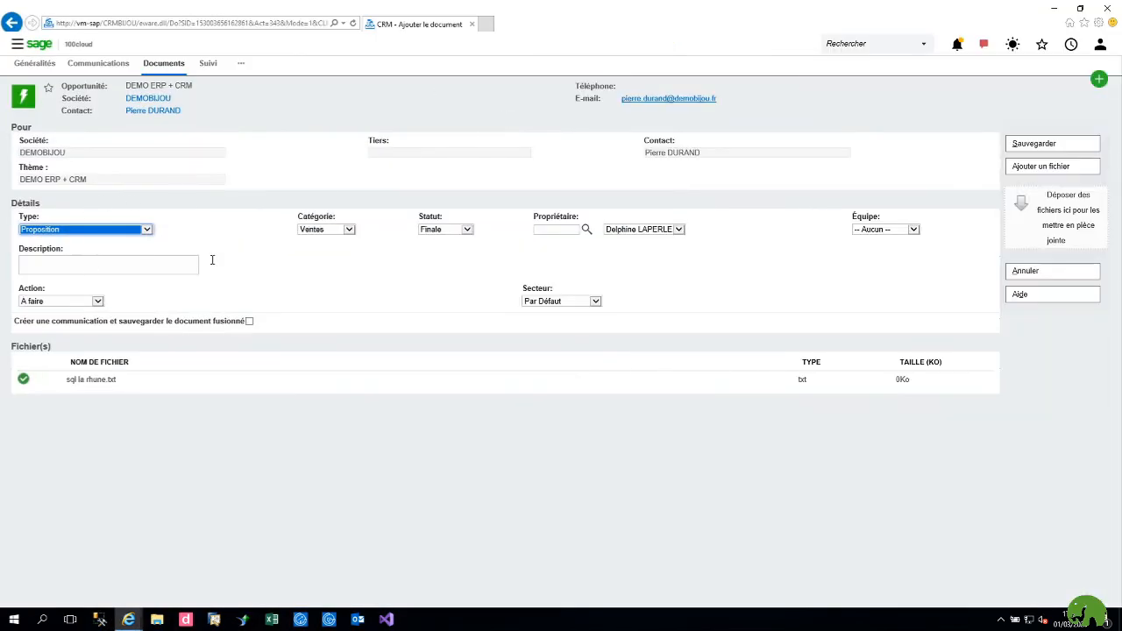
{"action": "left_click", "coordinate": [1014, 143]}
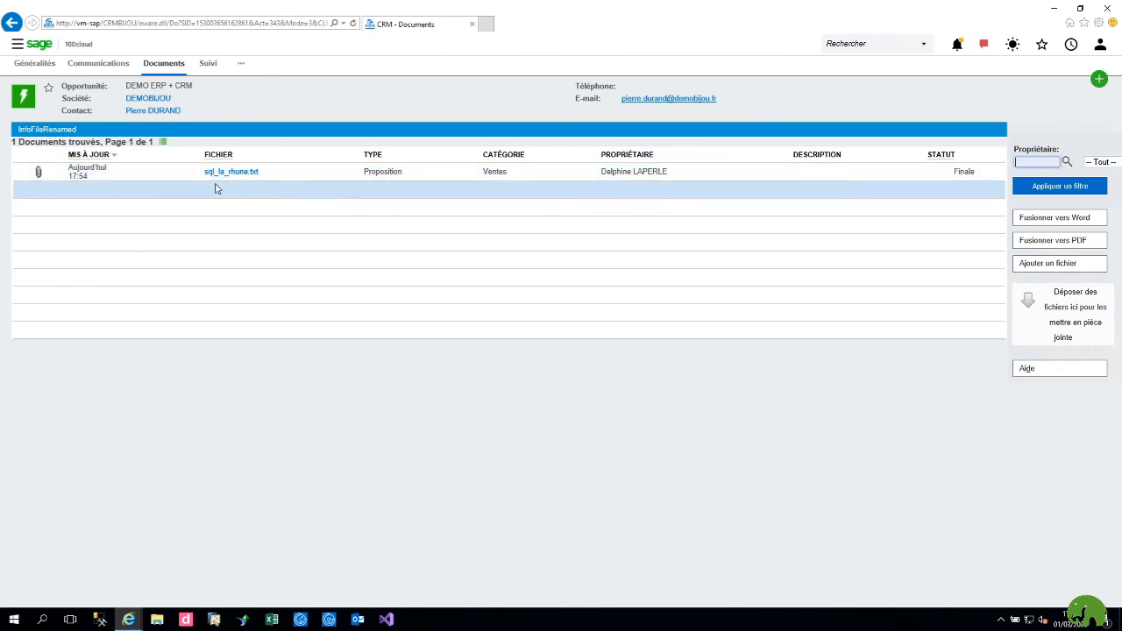
{"action": "left_click", "coordinate": [138, 85]}
{"action": "left_click", "coordinate": [96, 64]}
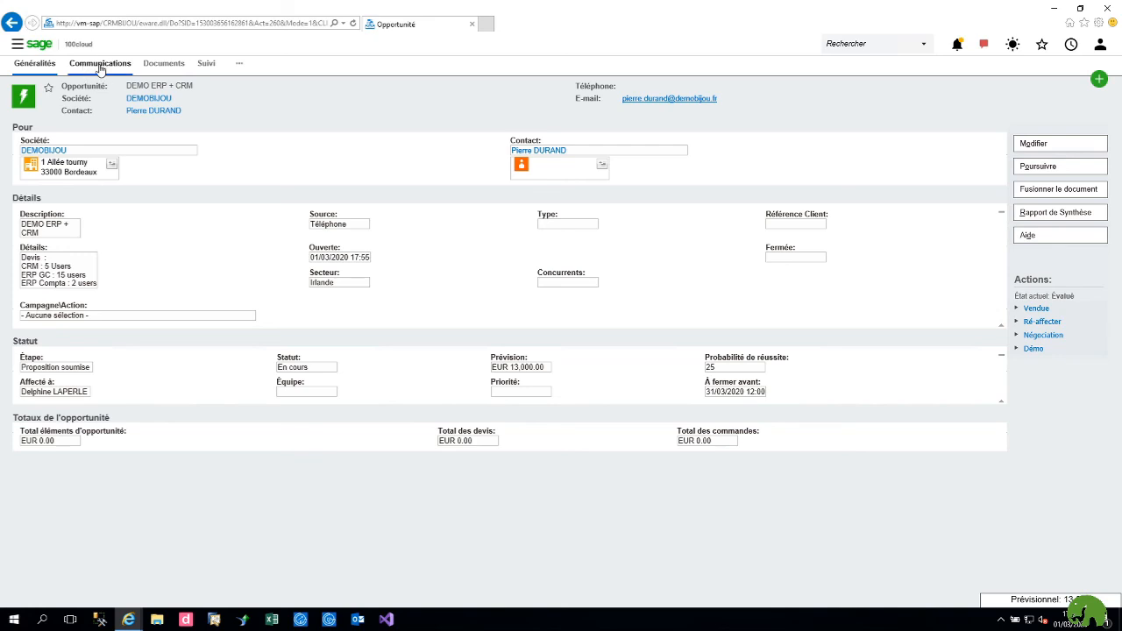
{"action": "left_click", "coordinate": [165, 63]}
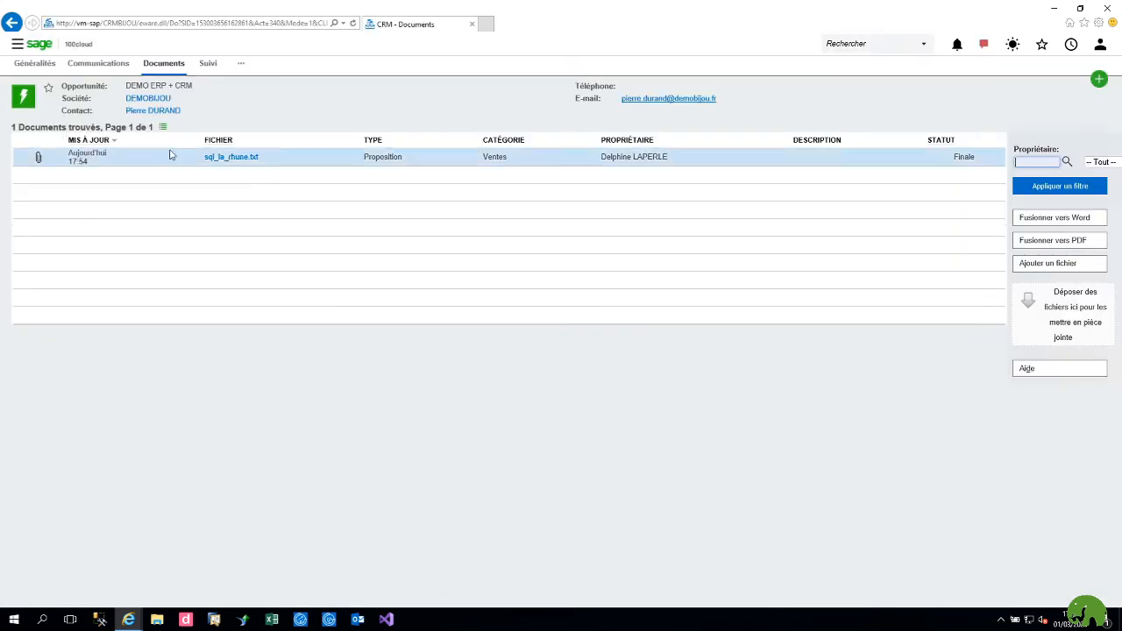
{"action": "left_click", "coordinate": [206, 67]}
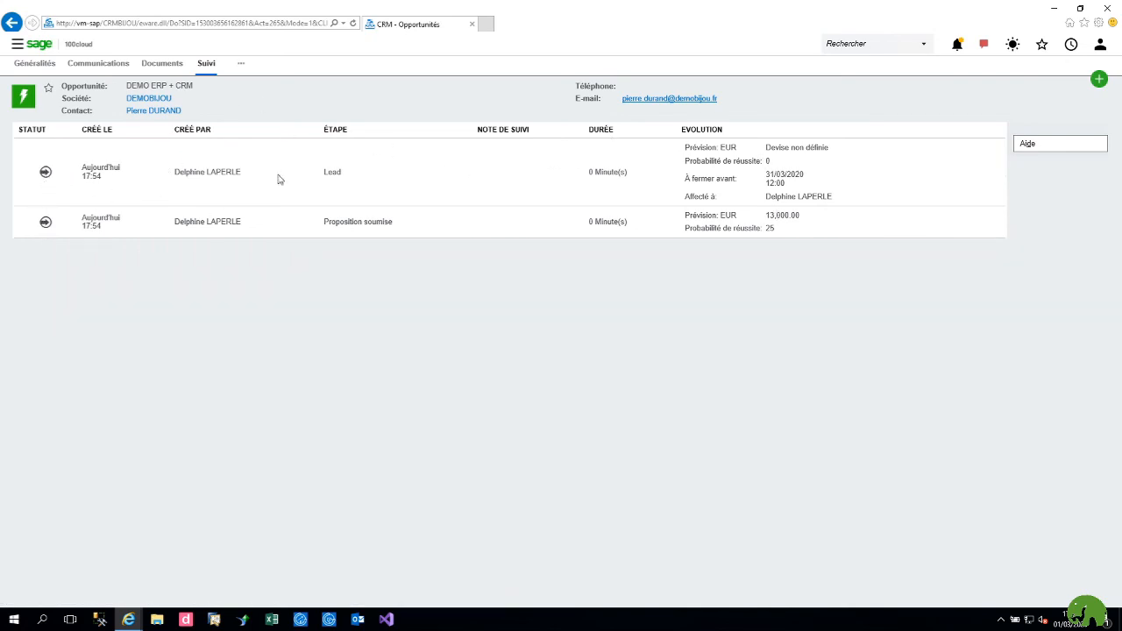
Step: Check the Lead and Proposition soumise stage history, then return to the dashboard
{"action": "left_click_drag", "start_coordinate": [312, 181], "coordinate": [384, 168]}
{"action": "left_click_drag", "start_coordinate": [325, 225], "coordinate": [412, 220]}
{"action": "left_click", "coordinate": [862, 45]}
{"action": "left_click", "coordinate": [30, 51]}
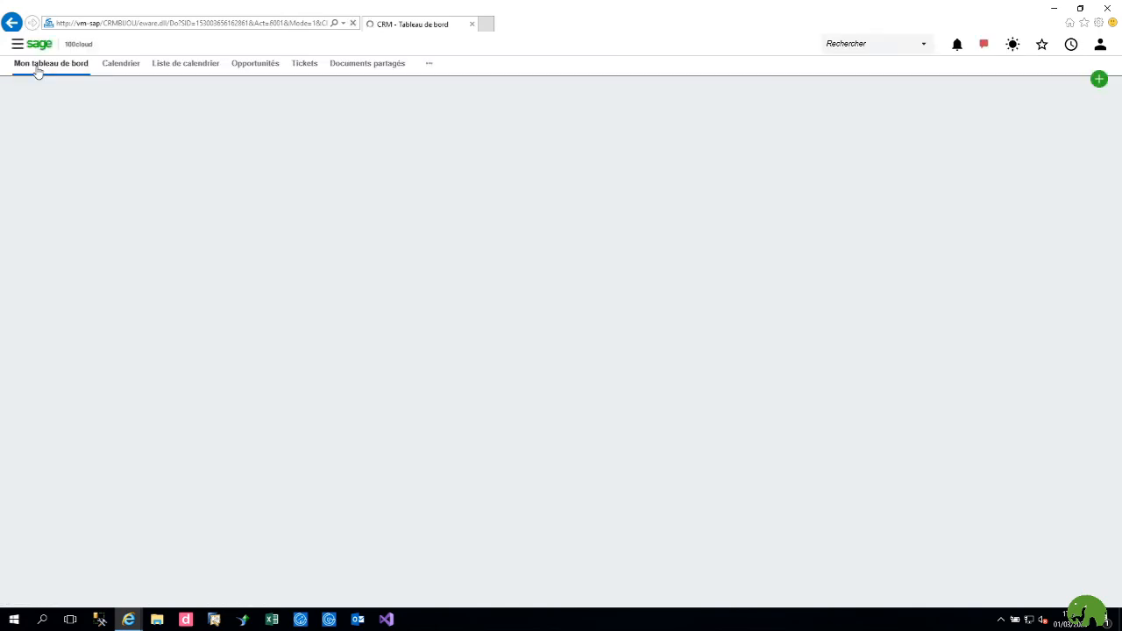